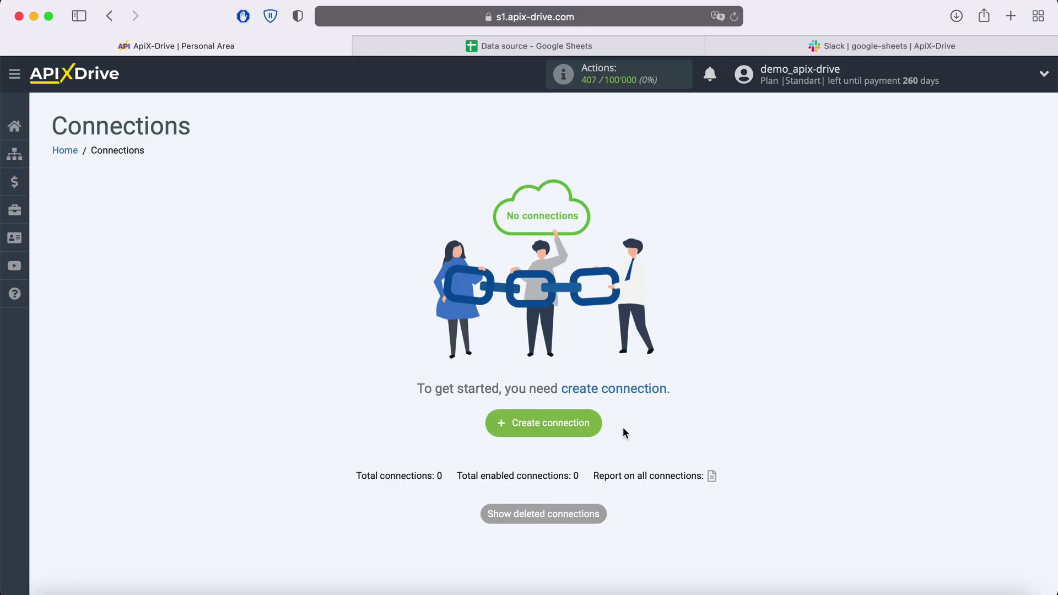
Start a new connection with Google Sheets as the data source.
click(598, 428)
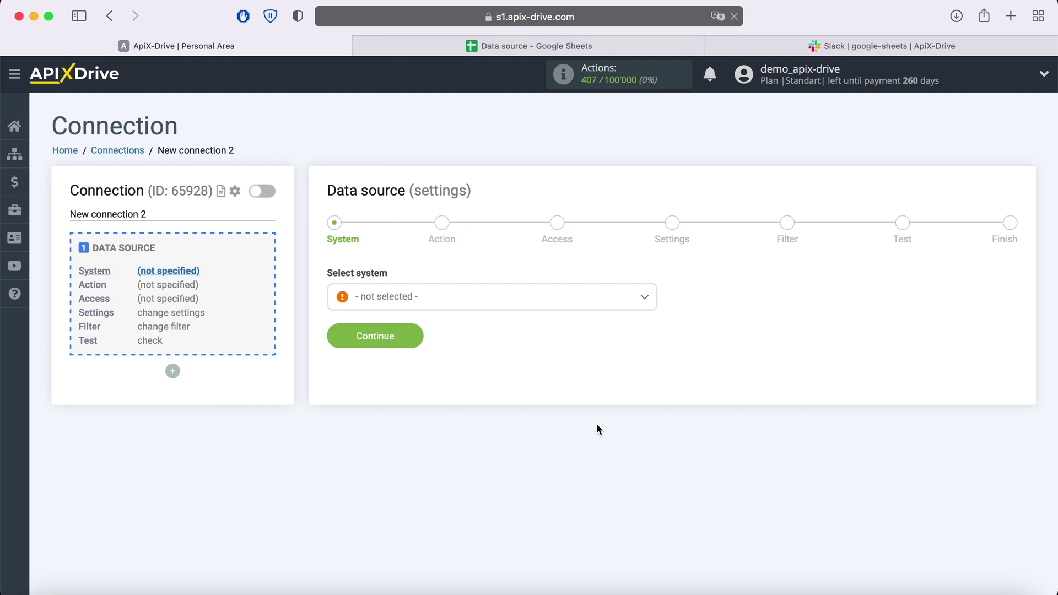
click(513, 299)
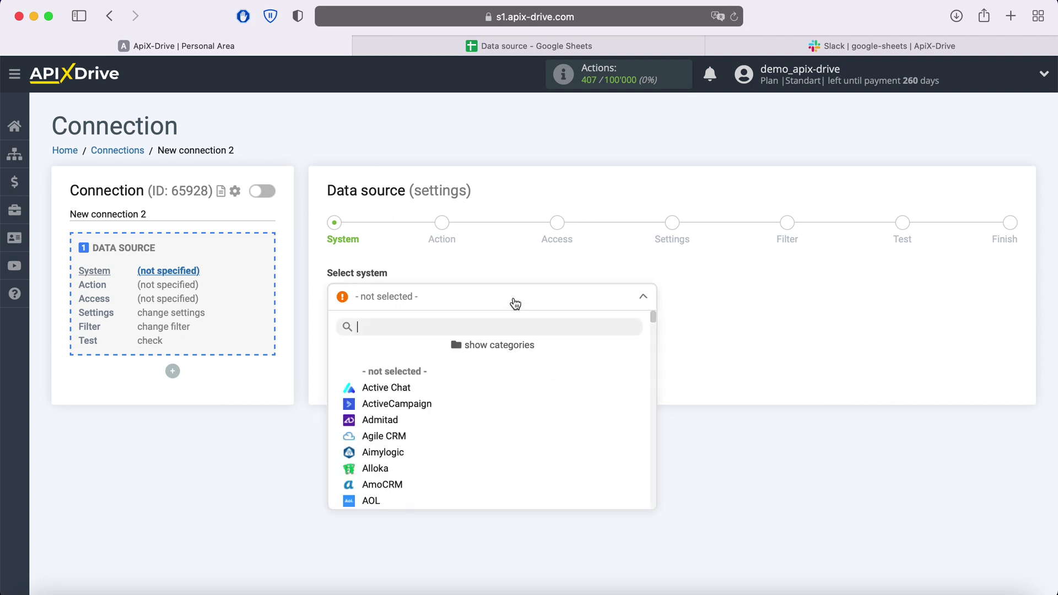
scroll(503, 363, down, 10)
scroll(503, 362, down, 5)
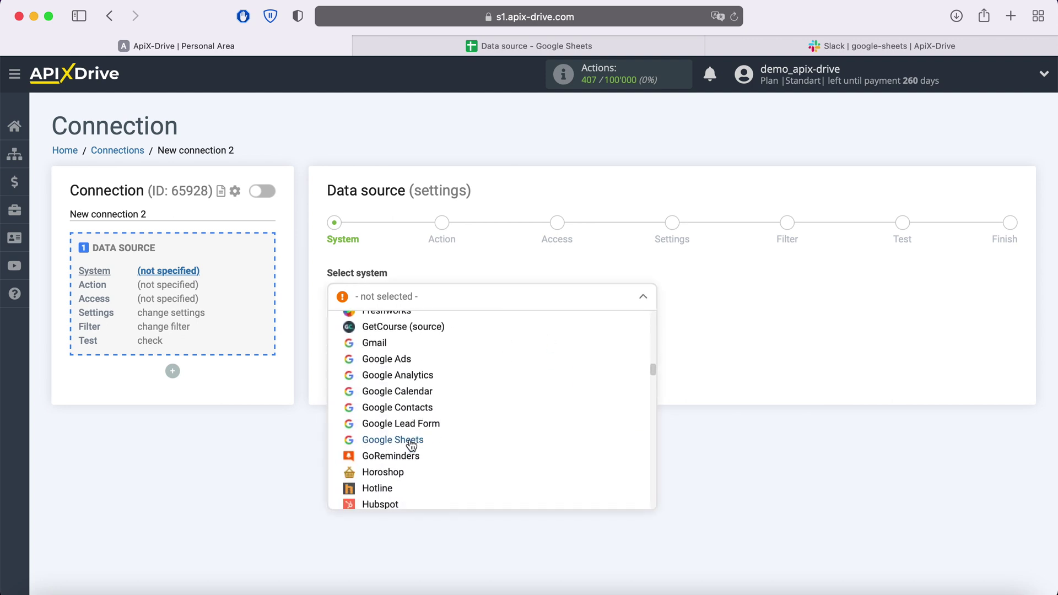
click(409, 443)
click(410, 341)
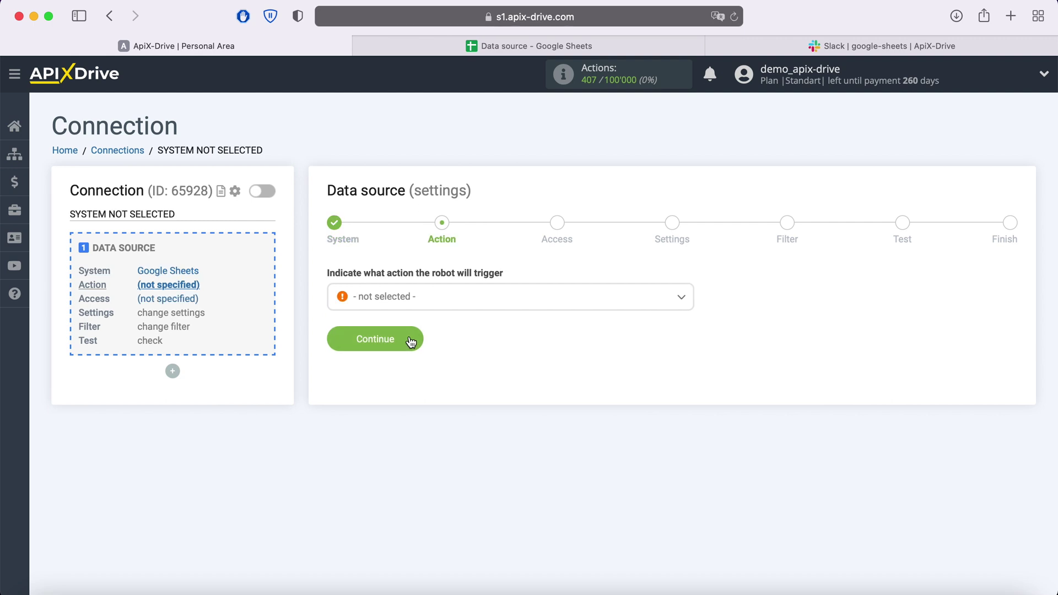
Set the source trigger action to Get Rows (new).
click(442, 299)
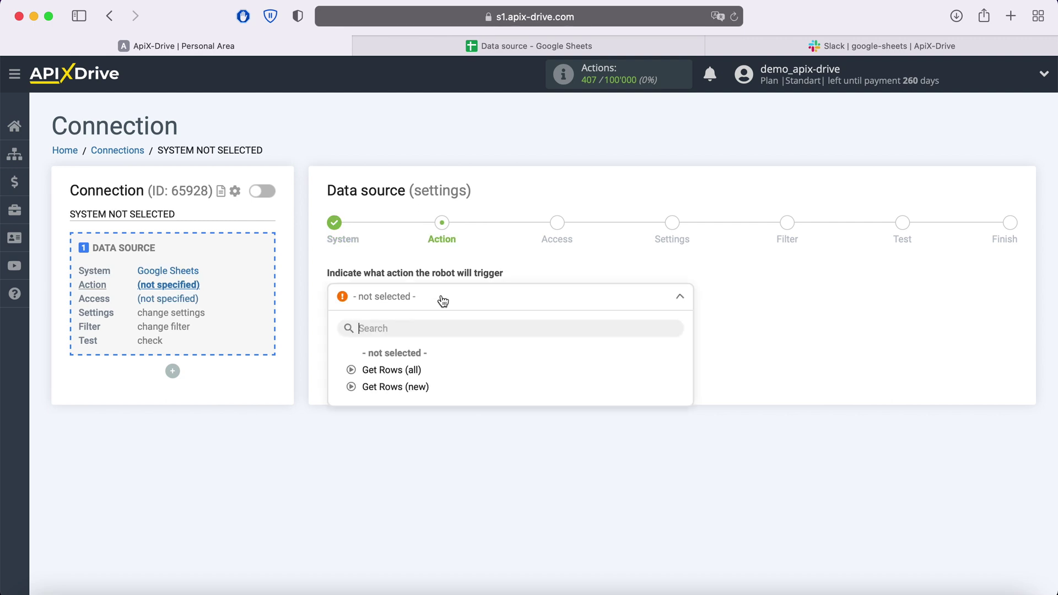
click(419, 387)
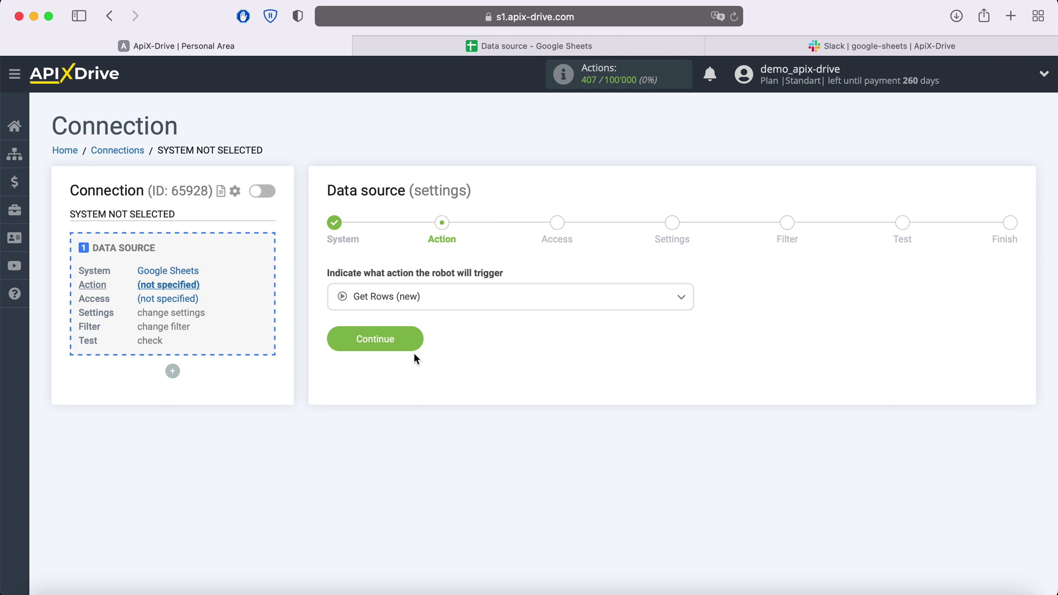
click(412, 346)
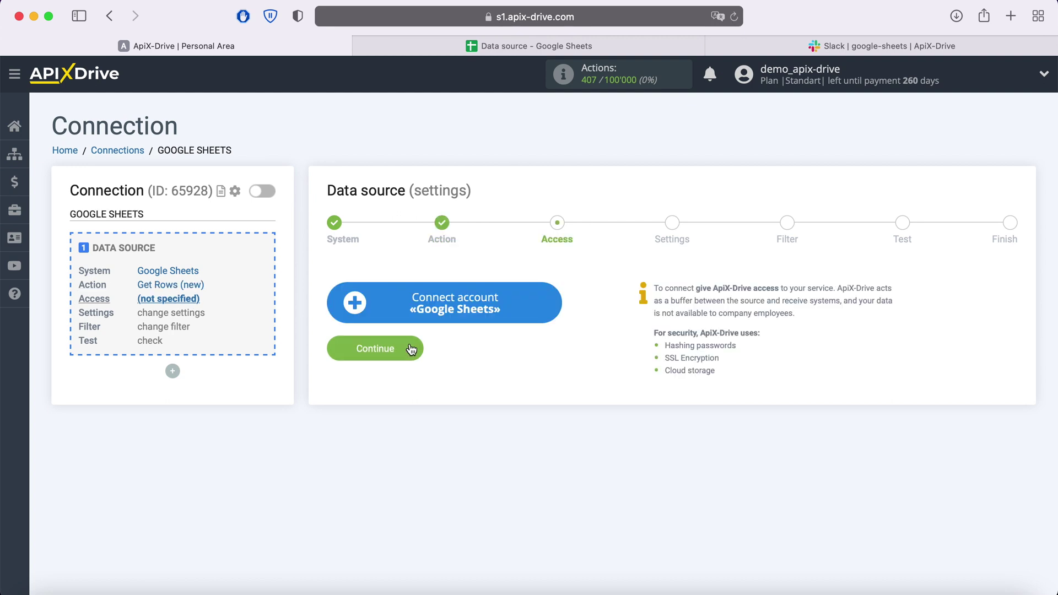
Sign in with the saved Google account's e-mail and password to link Google Sheets.
click(553, 303)
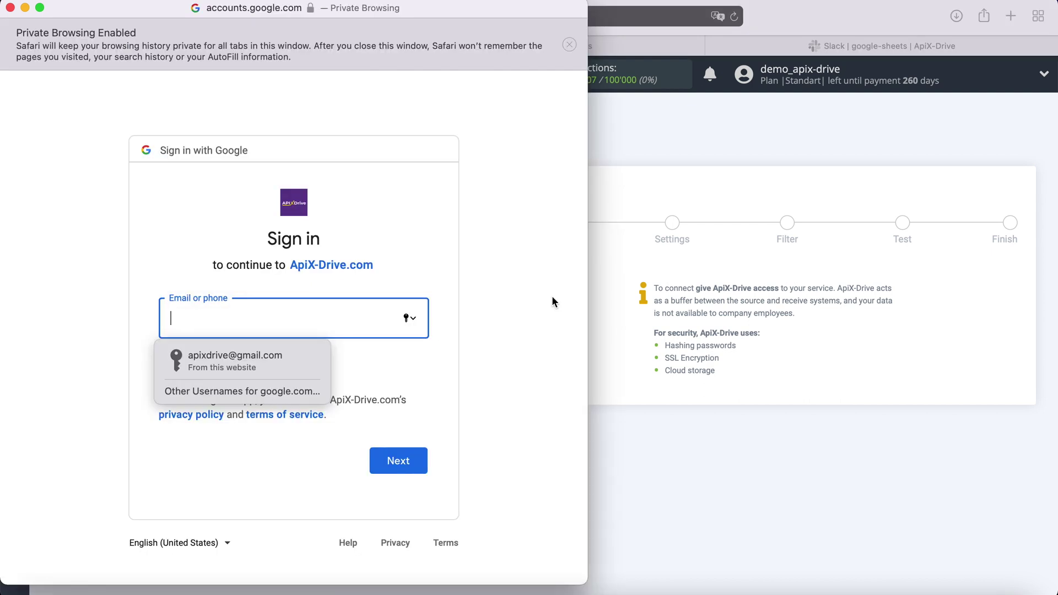
click(292, 365)
click(419, 466)
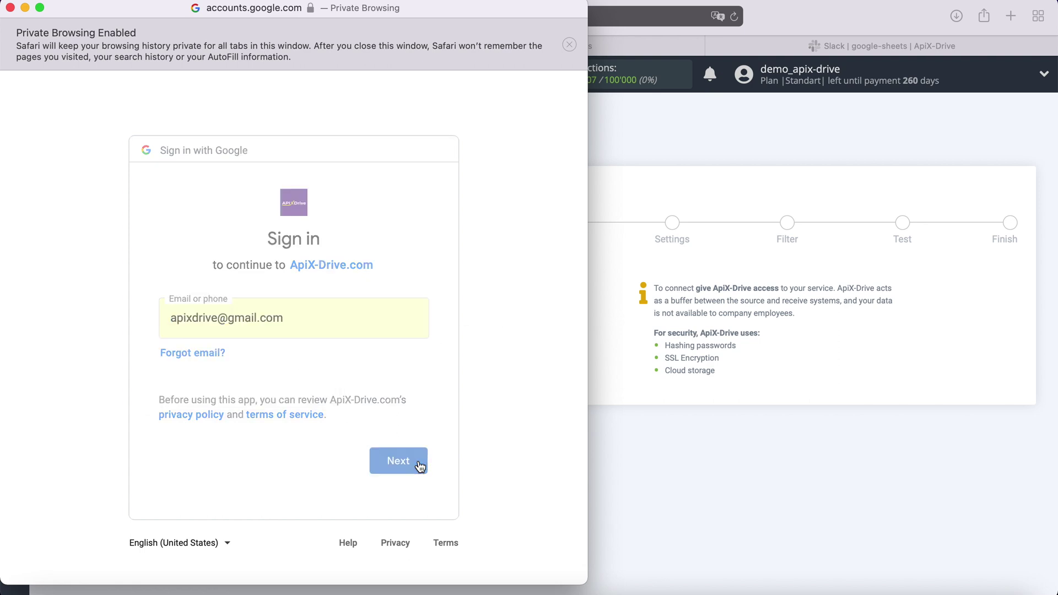
click(286, 358)
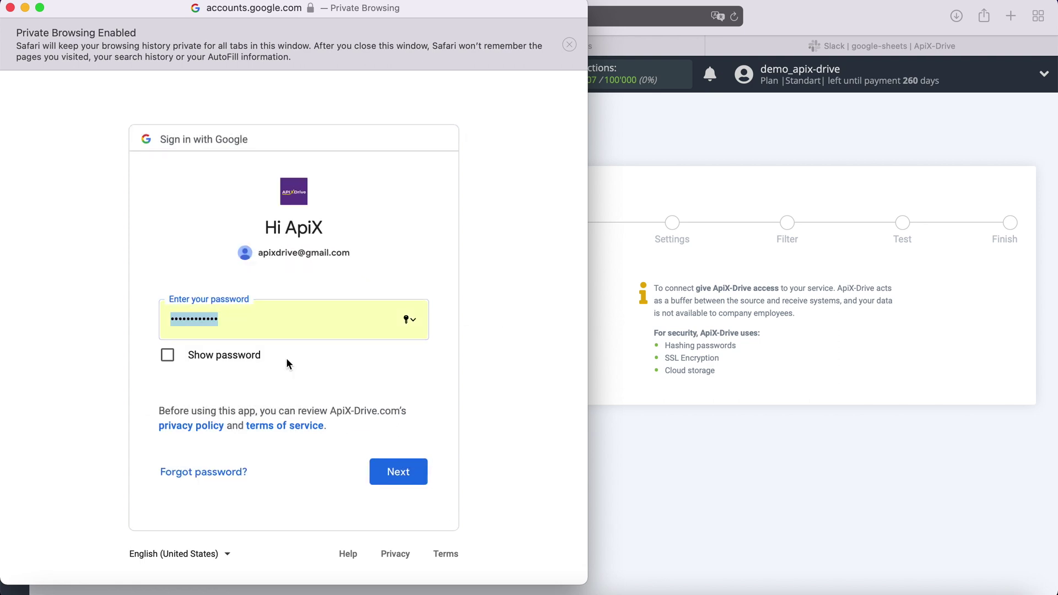
click(415, 472)
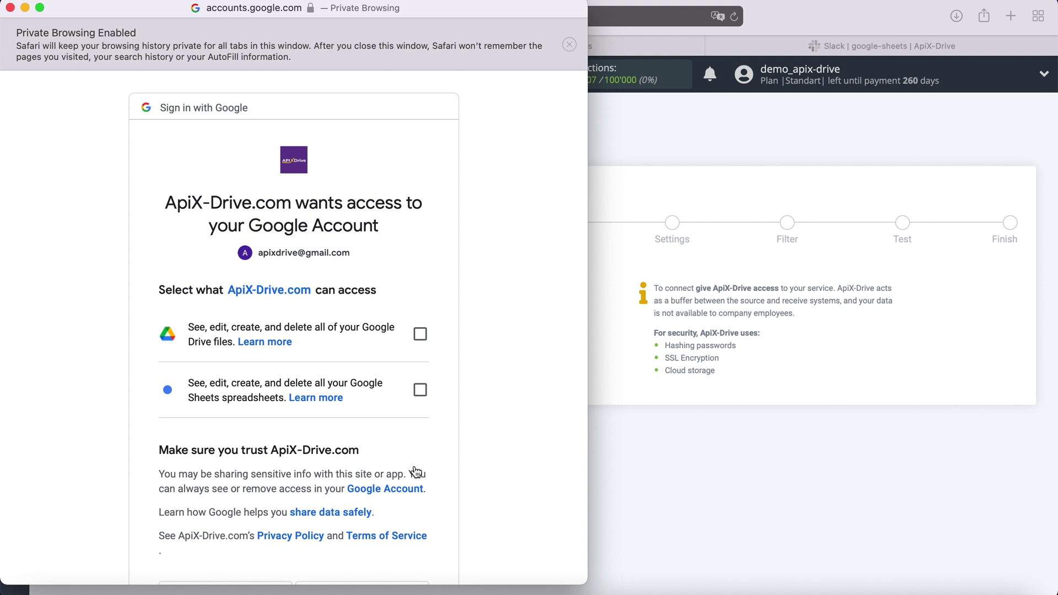
Grant Drive and Sheets access, then select the newly connected Google login.
click(420, 334)
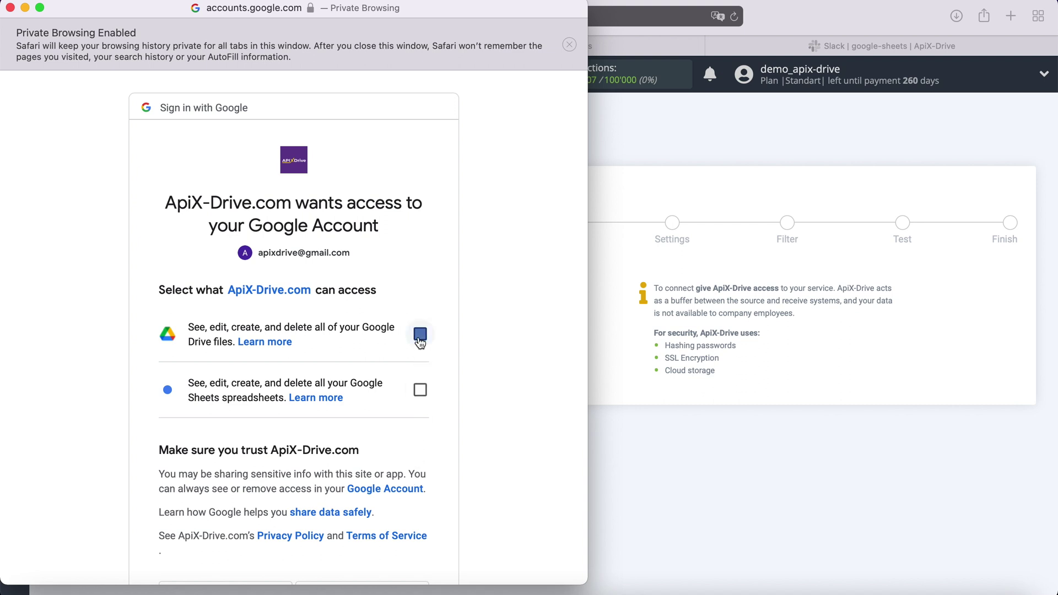
click(420, 390)
scroll(469, 395, down, 4)
click(399, 474)
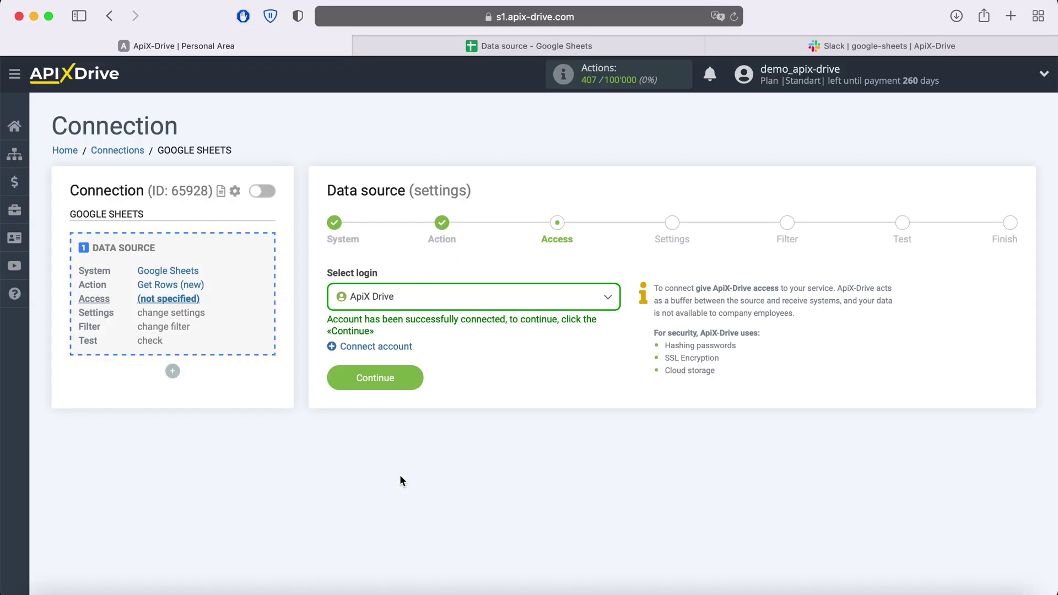
click(520, 298)
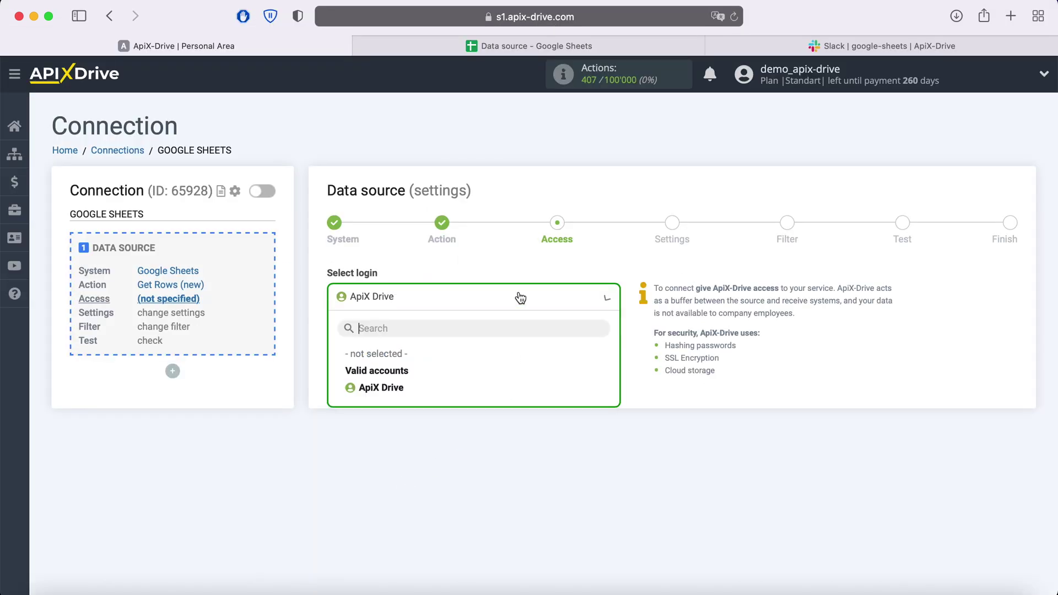
click(411, 389)
Set both the spreadsheet file and the sheet to 'Data source'.
click(412, 380)
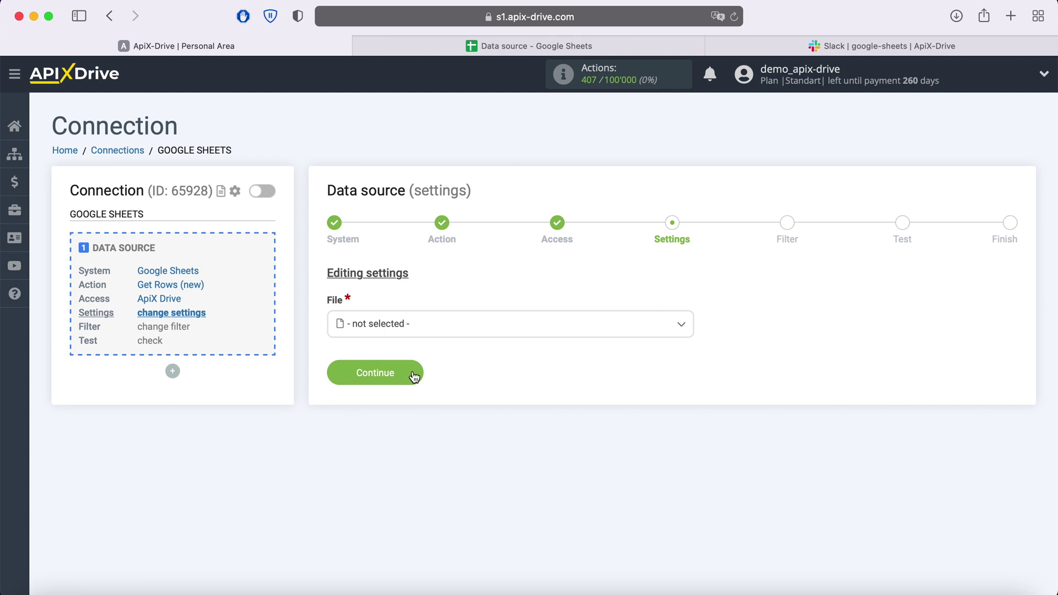
click(413, 328)
click(394, 419)
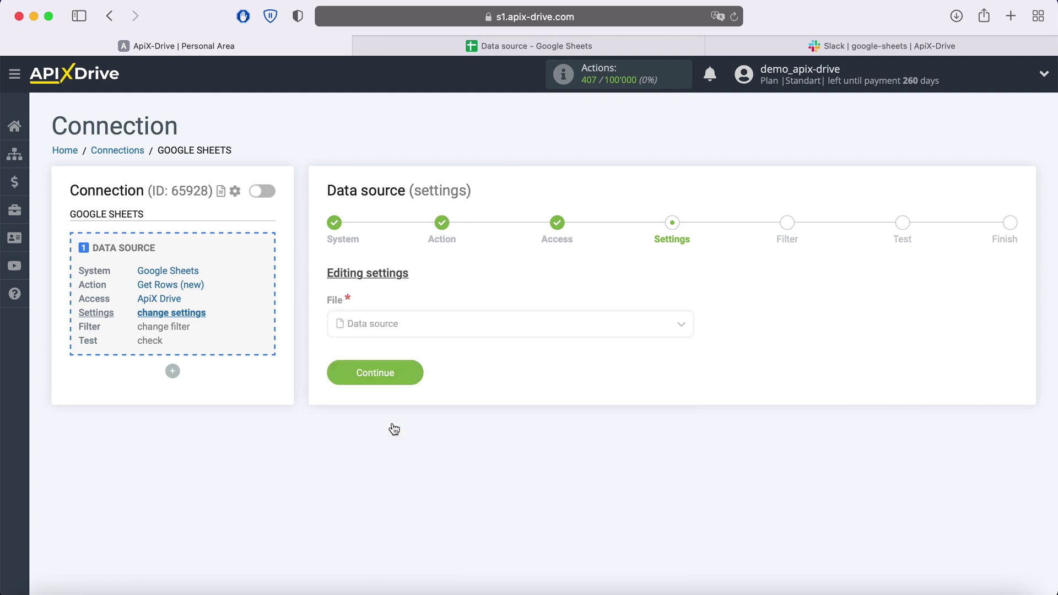
click(392, 390)
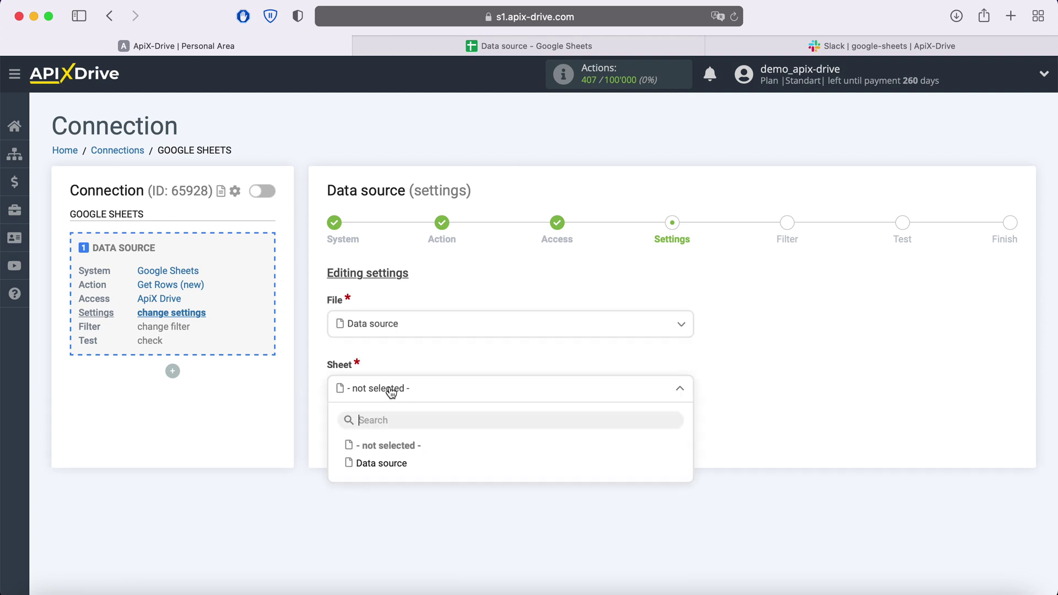
click(399, 464)
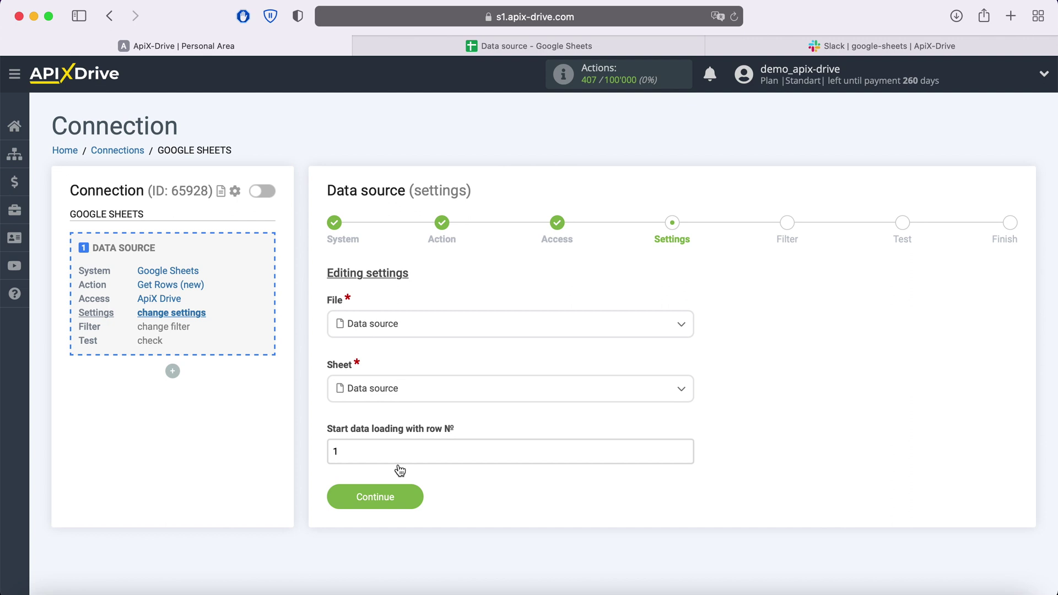
Check the sheet's rows, then set loading to start from row 2.
click(501, 43)
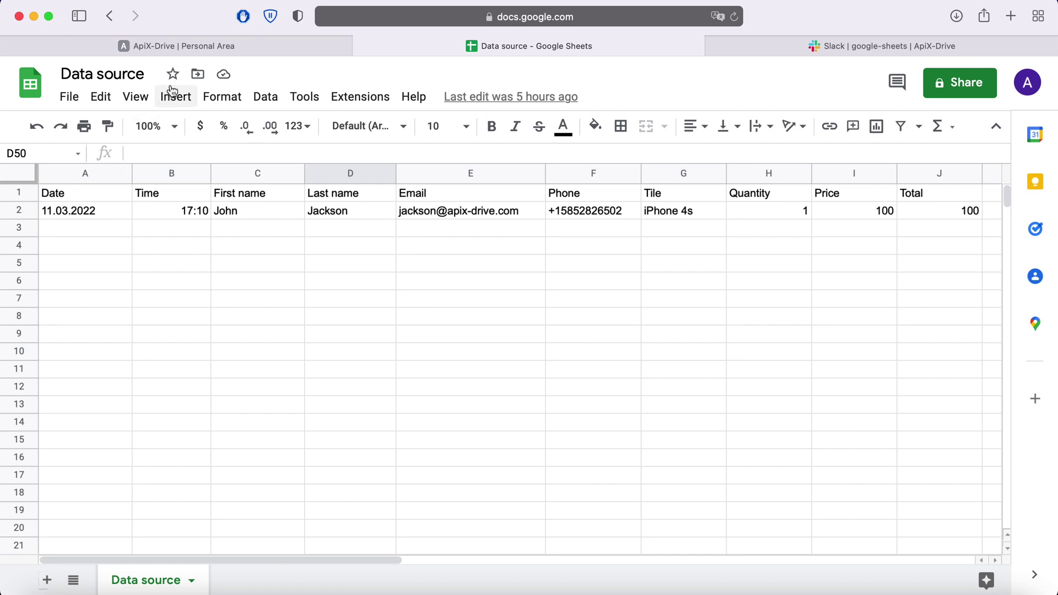
click(193, 50)
click(333, 452)
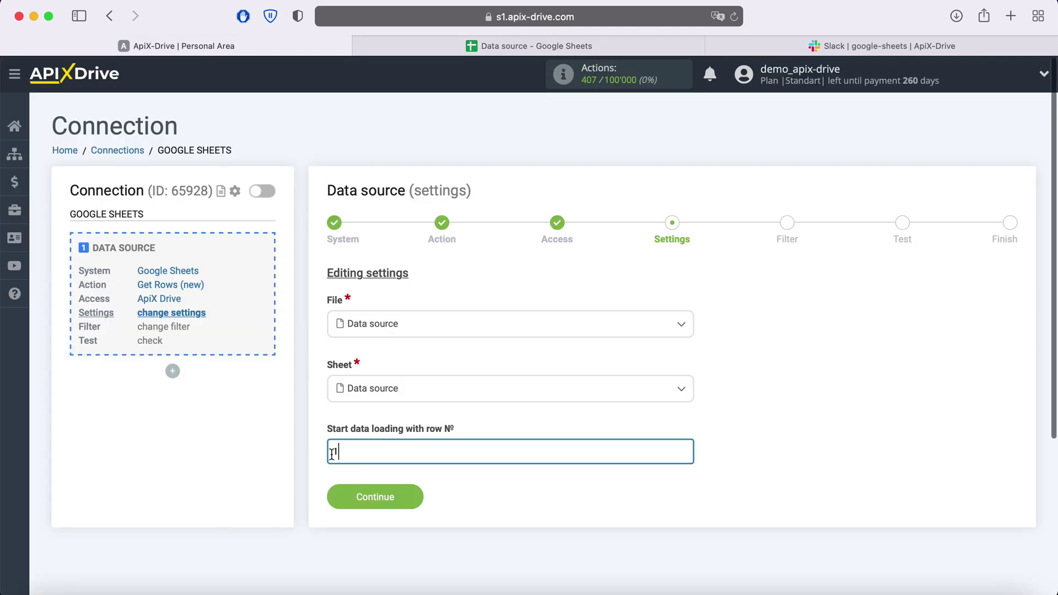
key(BackSpace)
text(2)
click(419, 498)
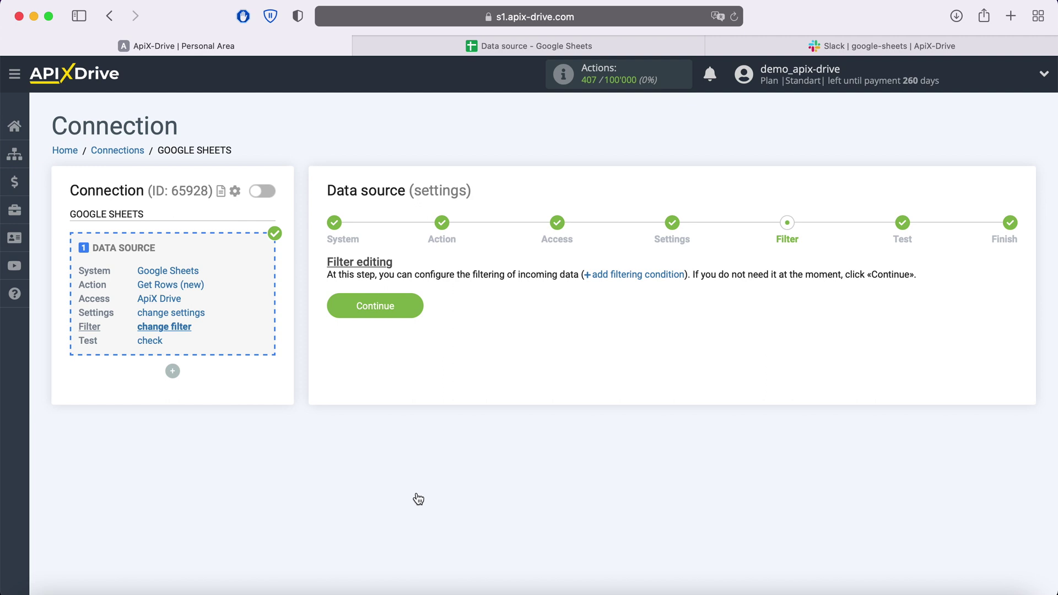
Skip the filter, accept the loaded sample row and finish the source setup.
click(412, 305)
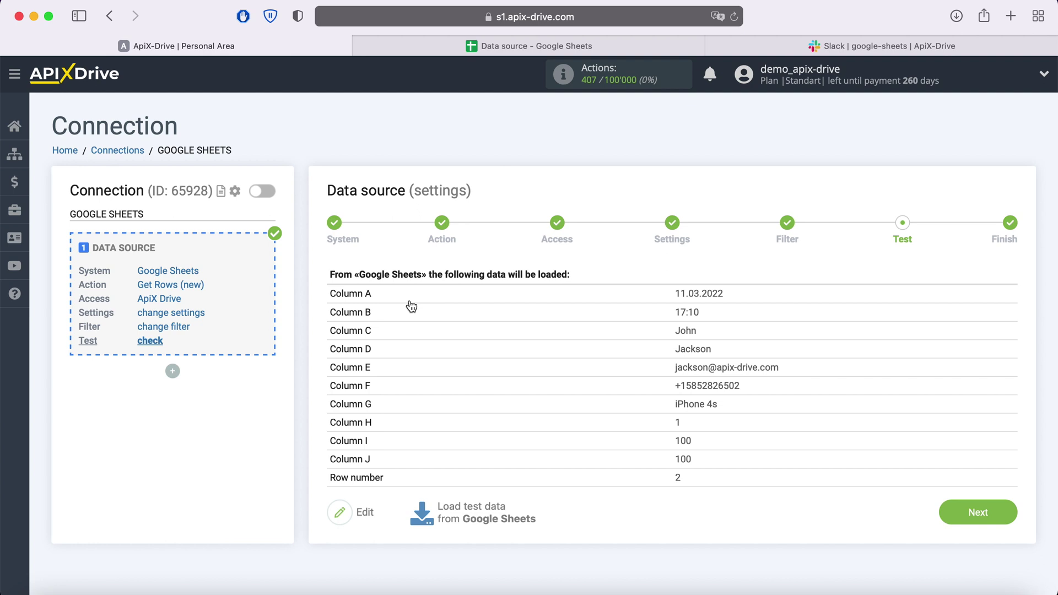
click(1003, 517)
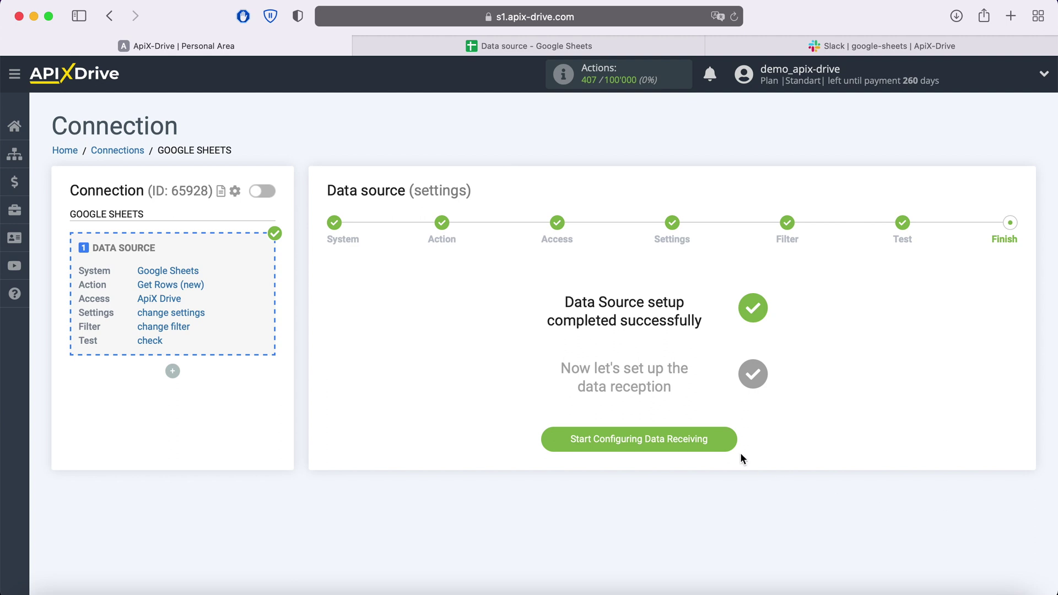
Pick Slack as the data destination system.
click(725, 437)
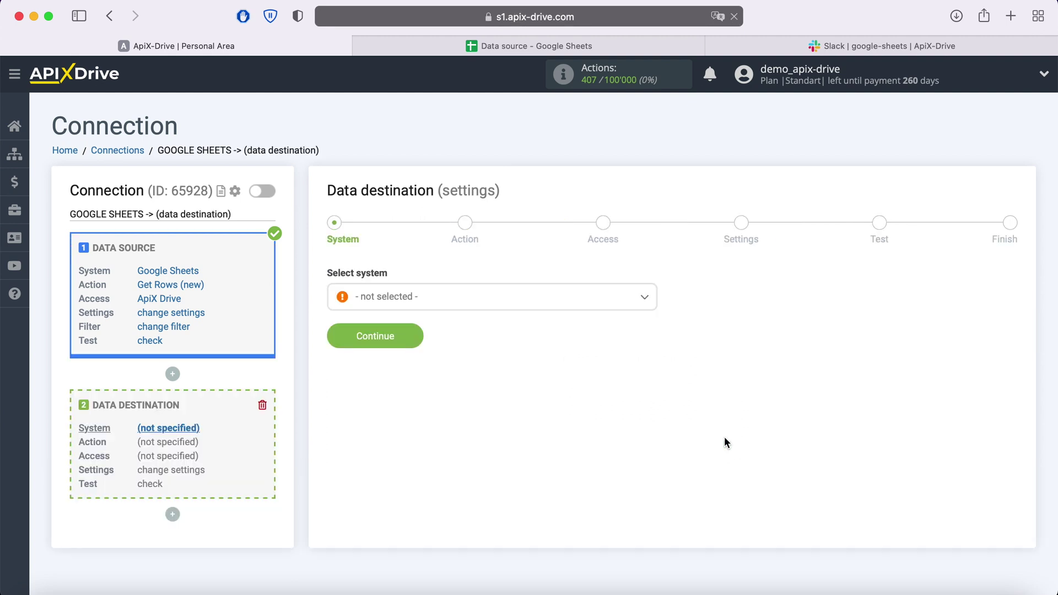
click(584, 307)
scroll(550, 411, down, 15)
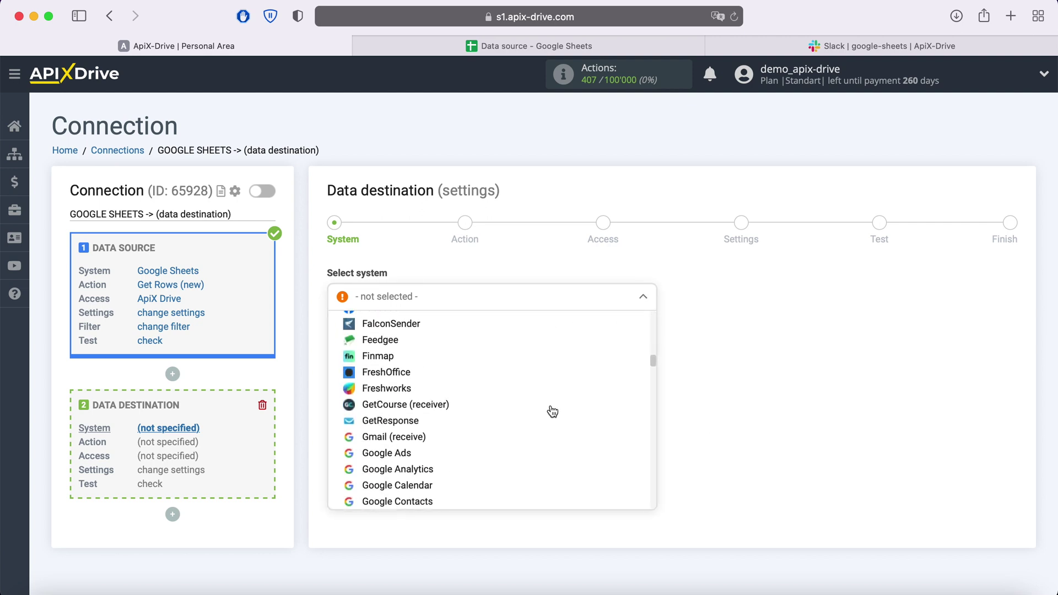
scroll(552, 411, down, 15)
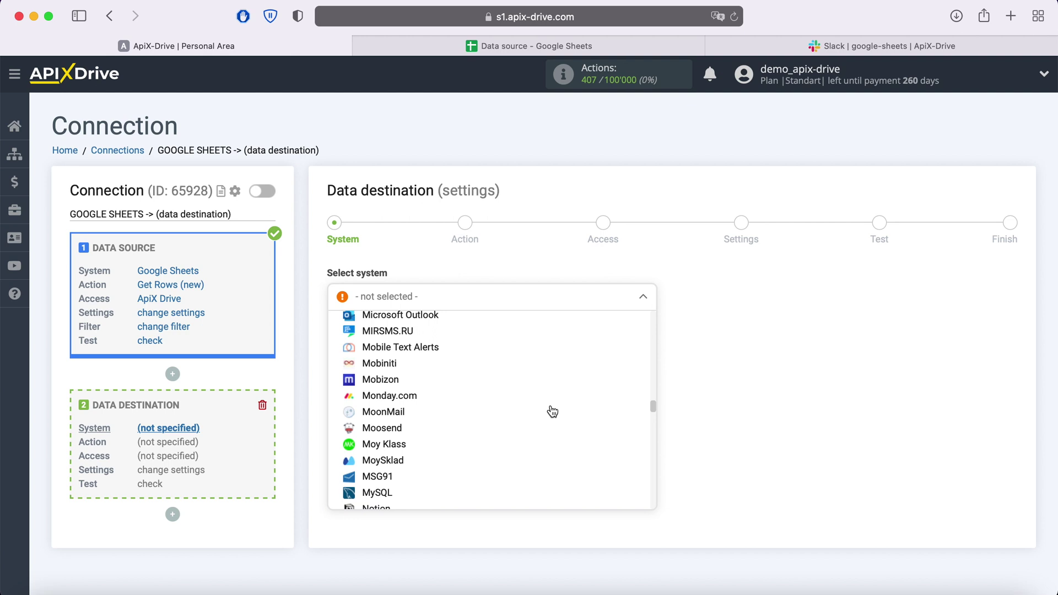
scroll(553, 411, down, 15)
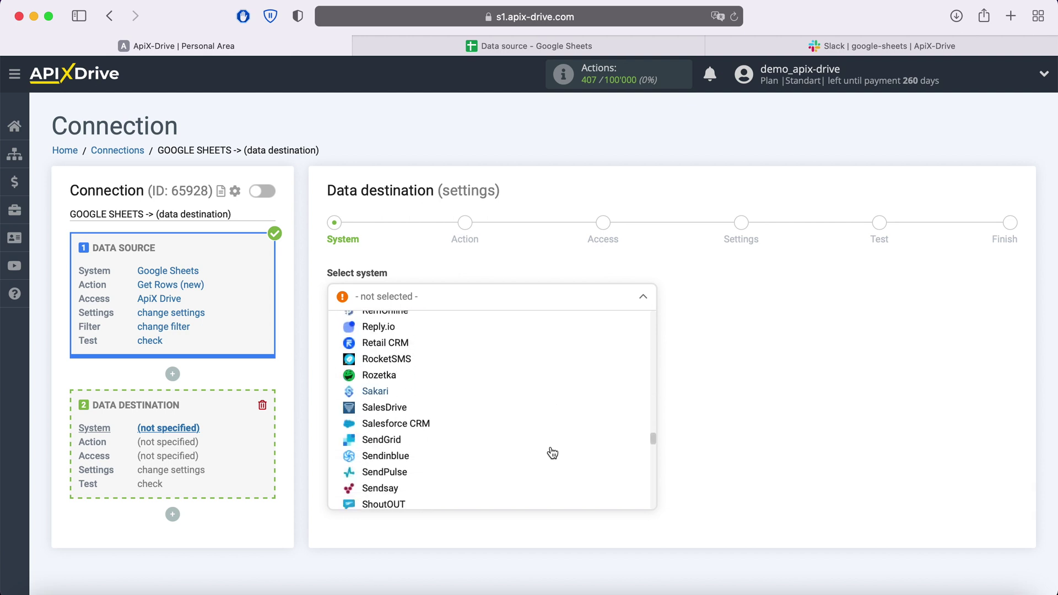
scroll(550, 457, down, 4)
click(372, 423)
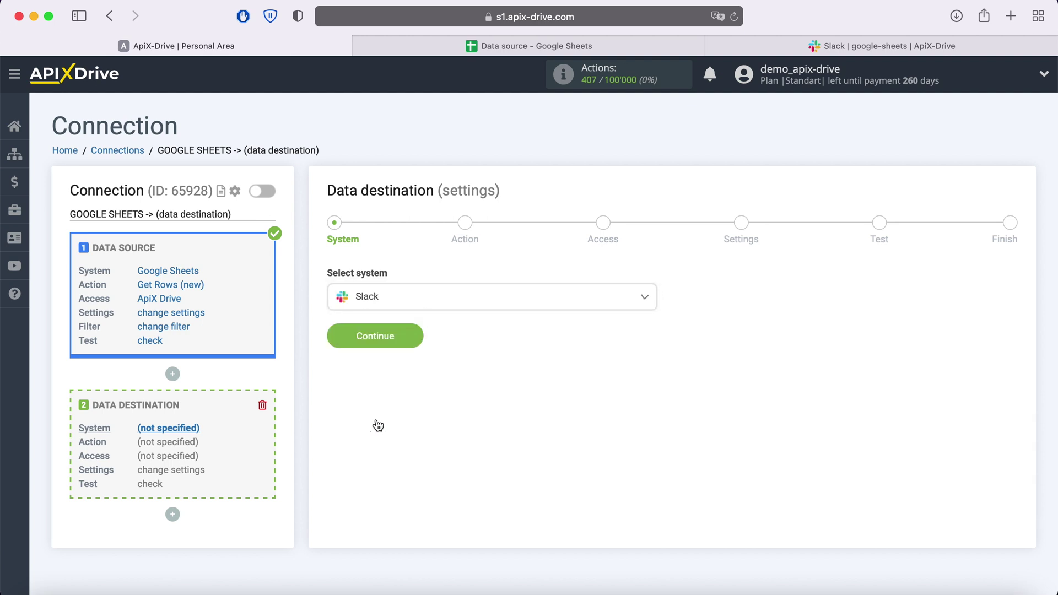
Set Slack's action to Send Message (chanel).
click(412, 343)
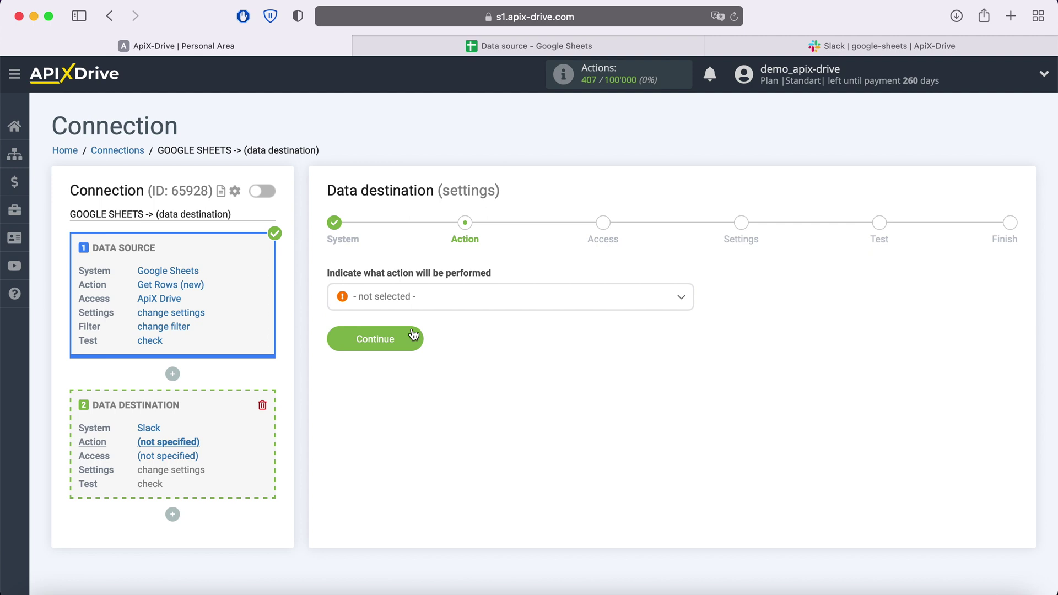
click(446, 300)
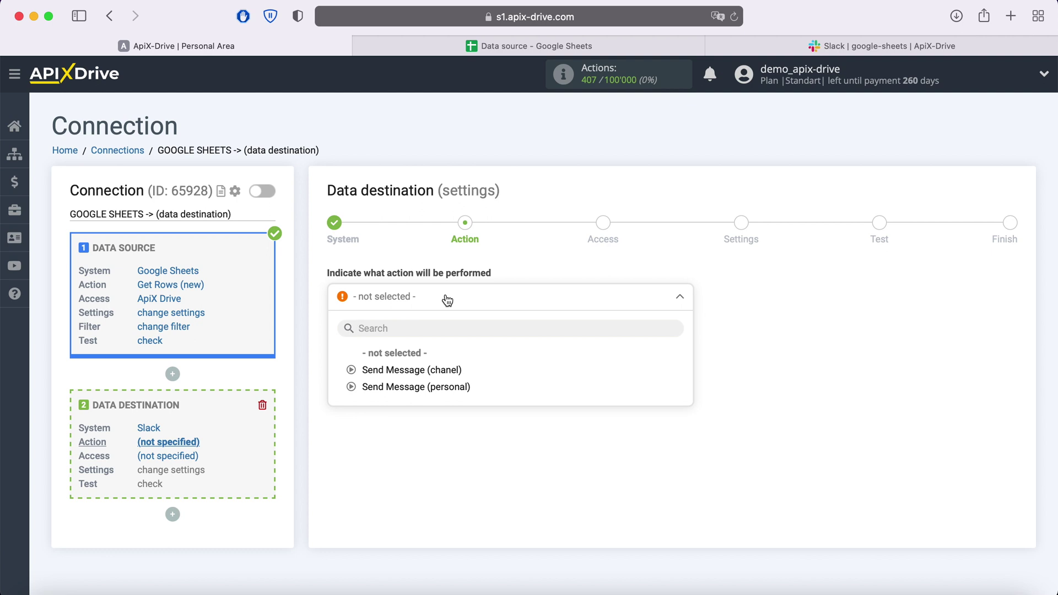
click(436, 370)
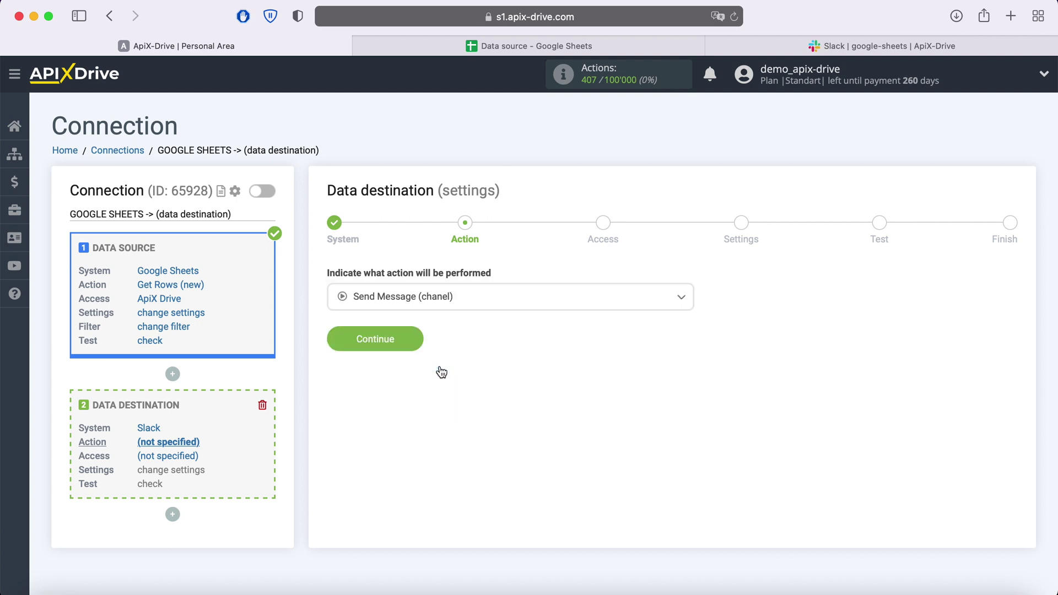
Confirm the Send Message action and bring up the Slack account sign-in window.
click(411, 341)
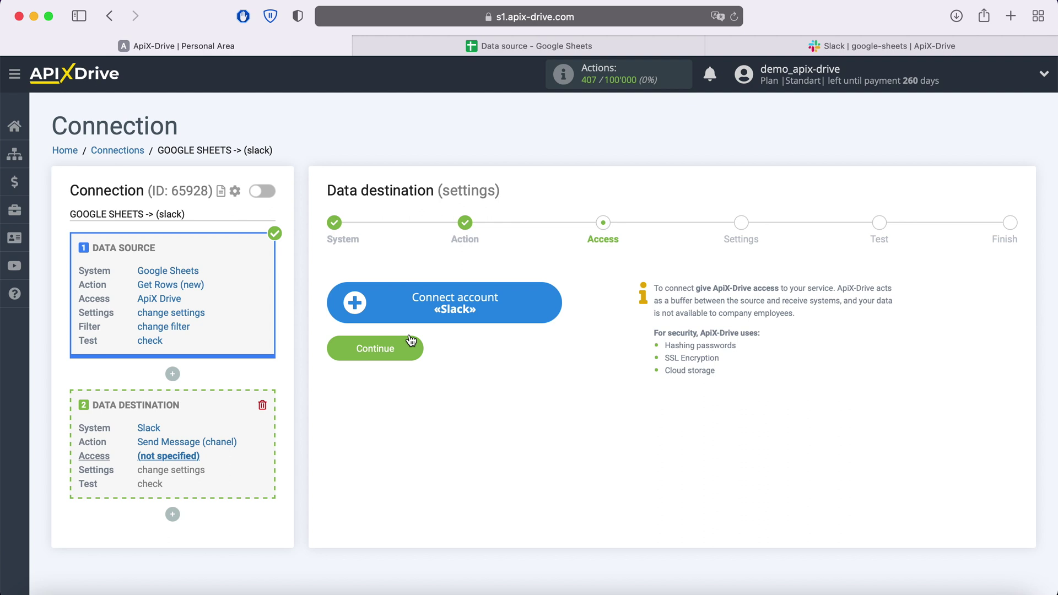
click(550, 306)
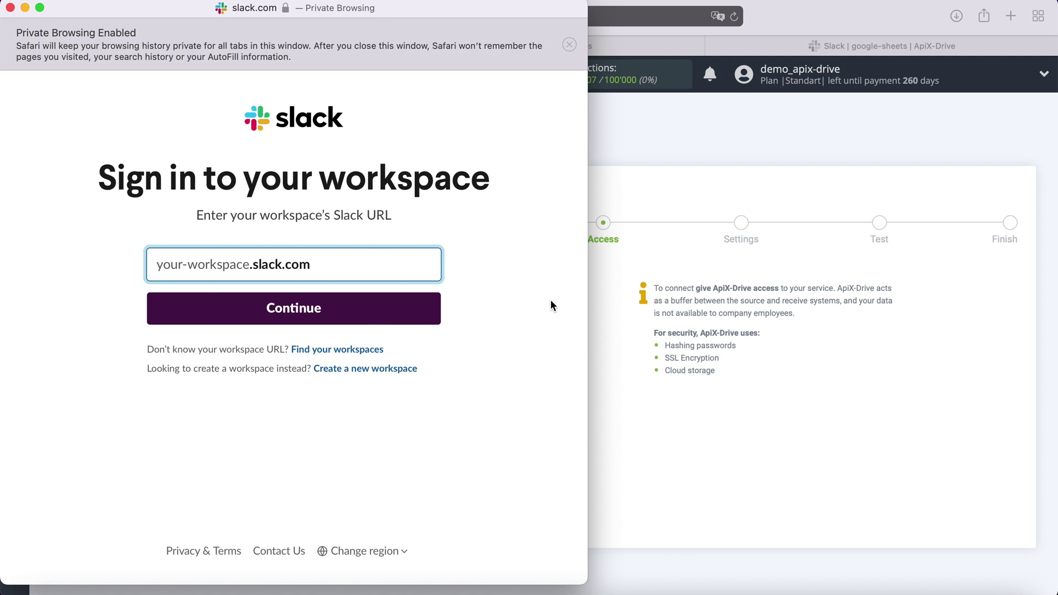
In the Slack tab, select the workspace URL name from the workspace menu.
click(815, 50)
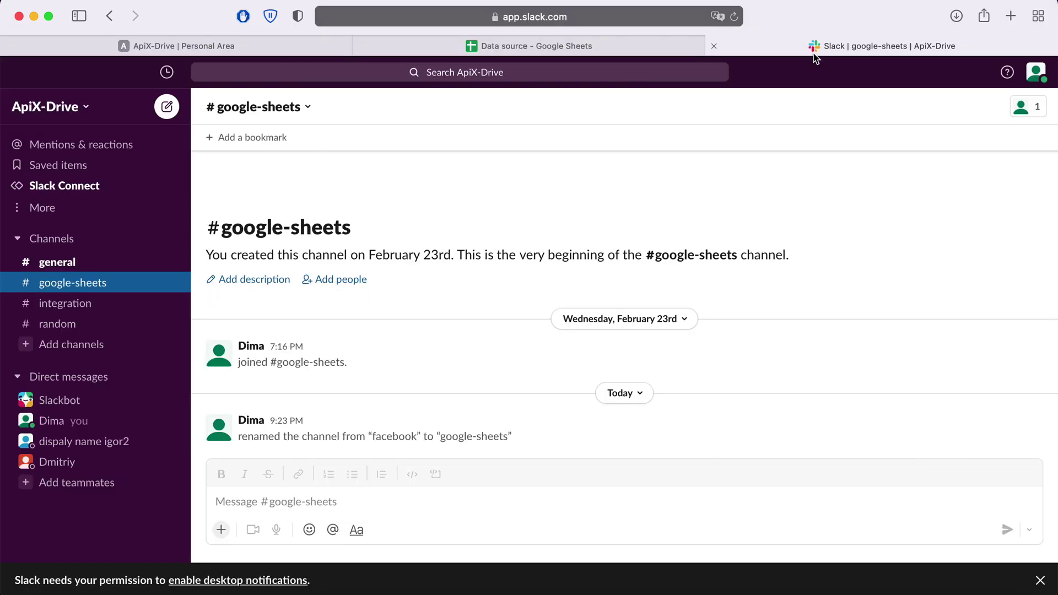
click(89, 108)
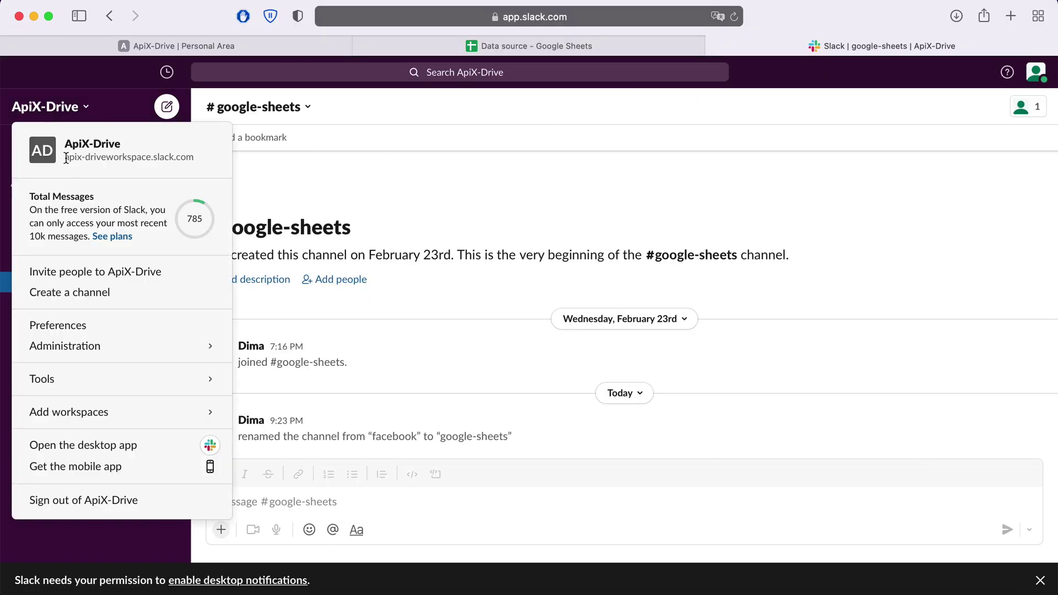
drag(65, 158, 150, 157)
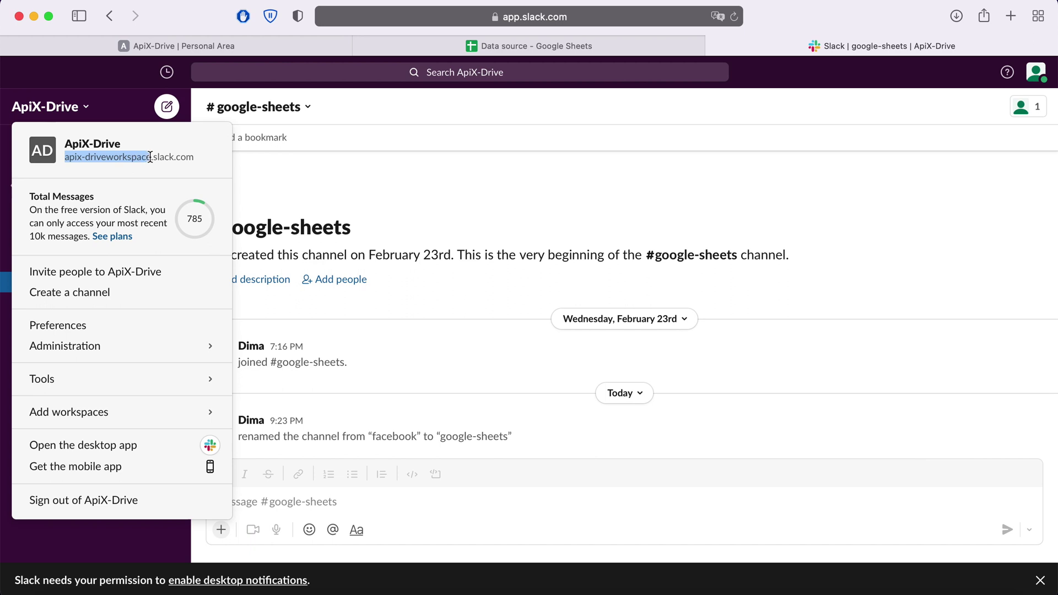
right_click(140, 157)
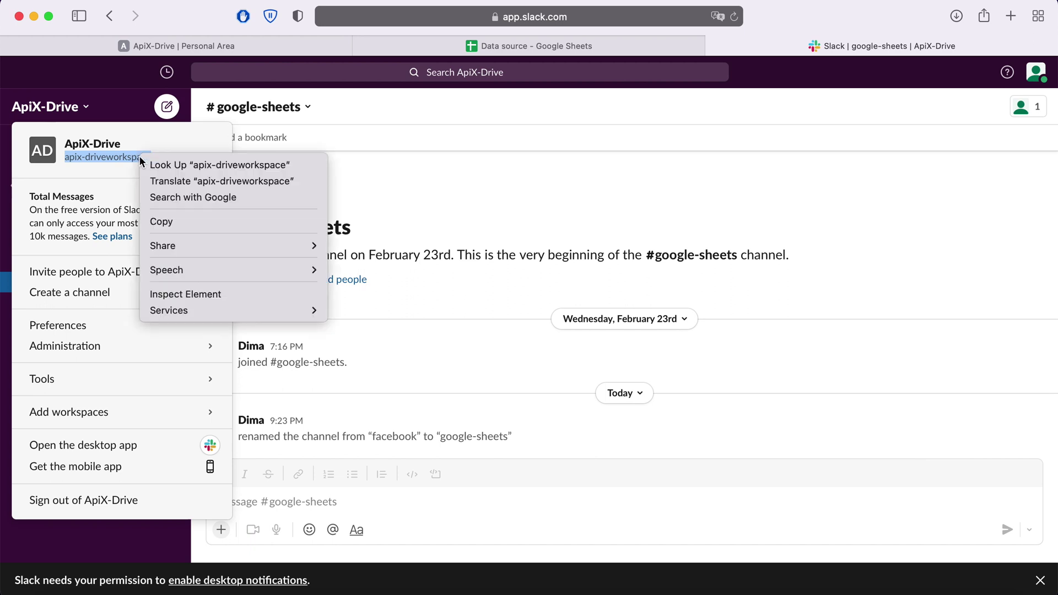
Copy the workspace URL name and submit it in the Slack sign-in window.
click(173, 222)
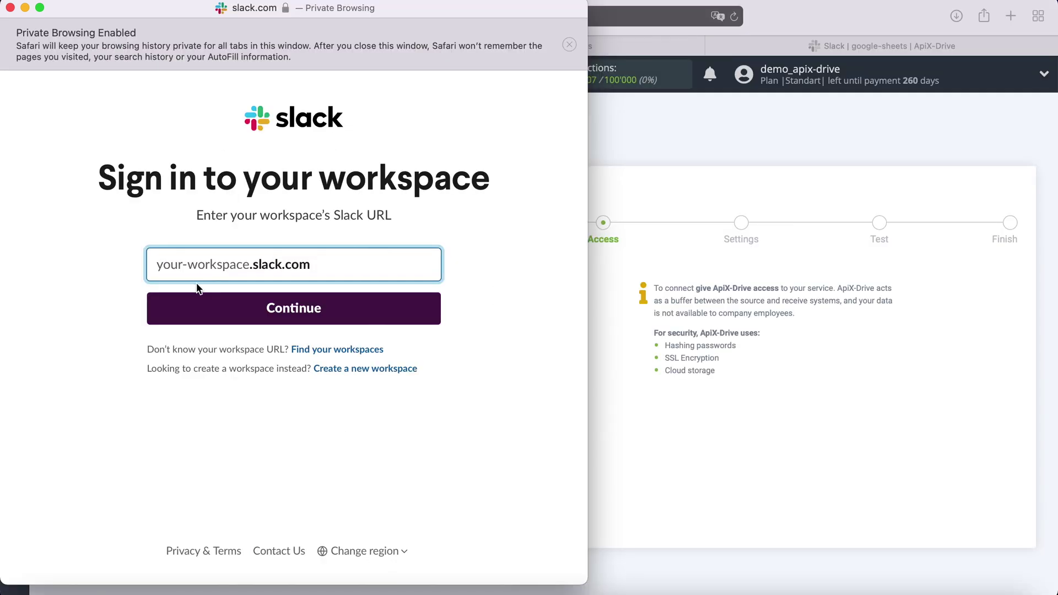
right_click(182, 264)
click(226, 310)
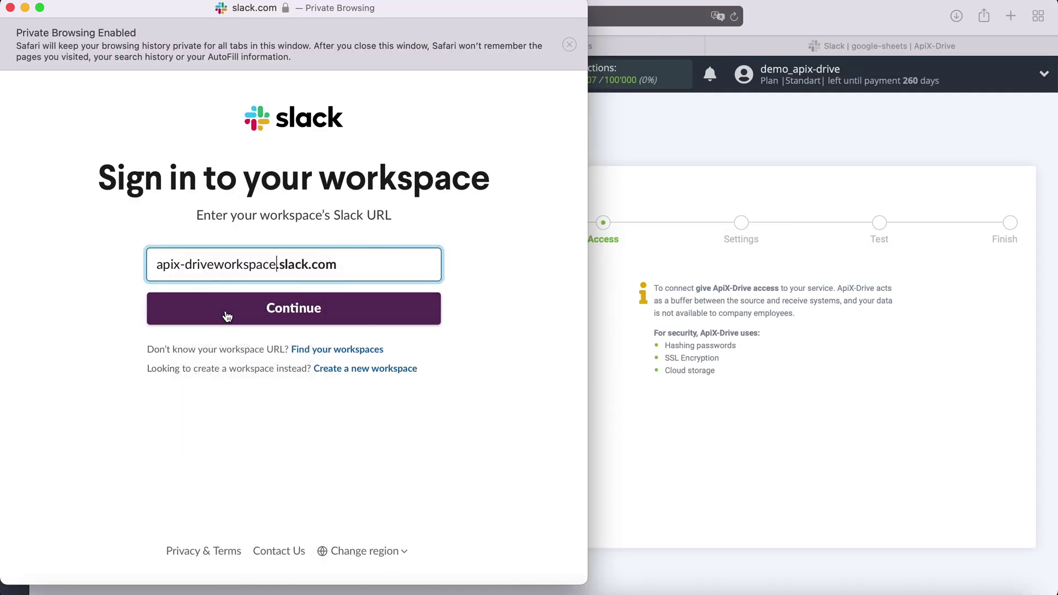
click(312, 315)
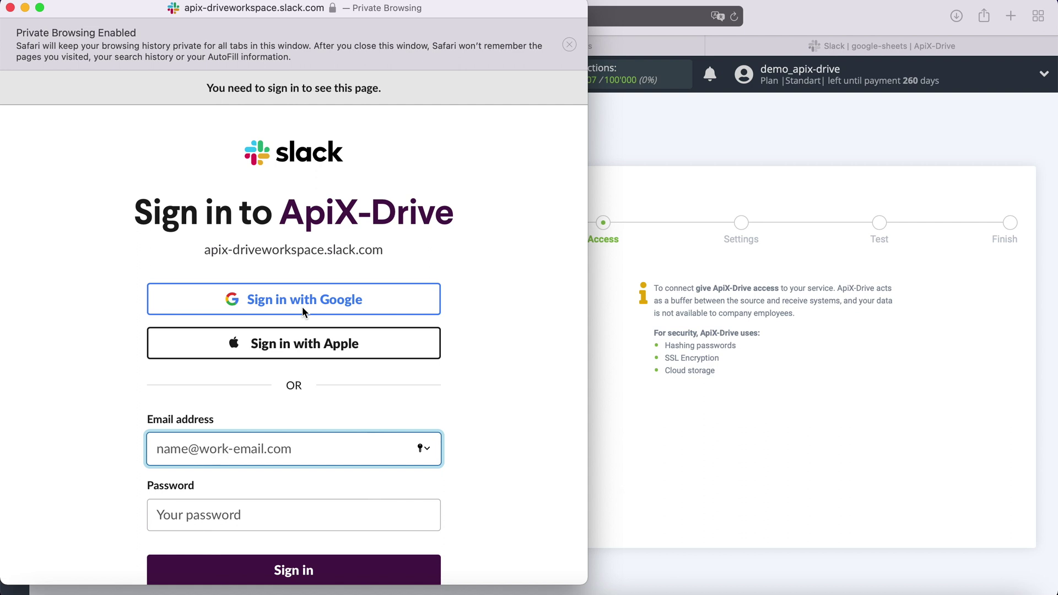
Sign in to Slack with the Google account and allow ApiX-Drive workspace access.
click(302, 307)
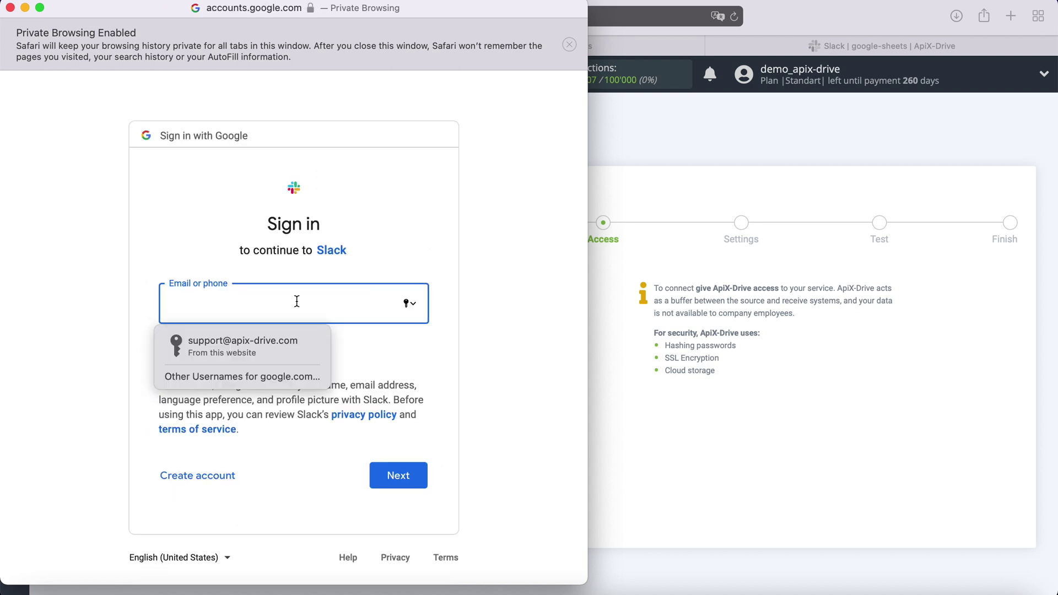
click(271, 353)
click(411, 476)
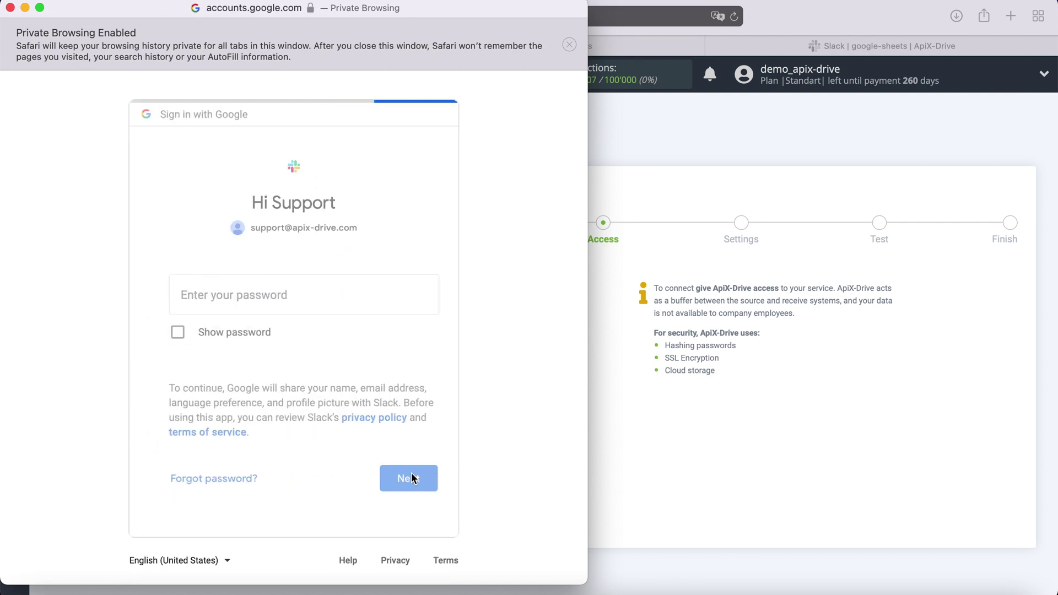
click(275, 337)
click(395, 476)
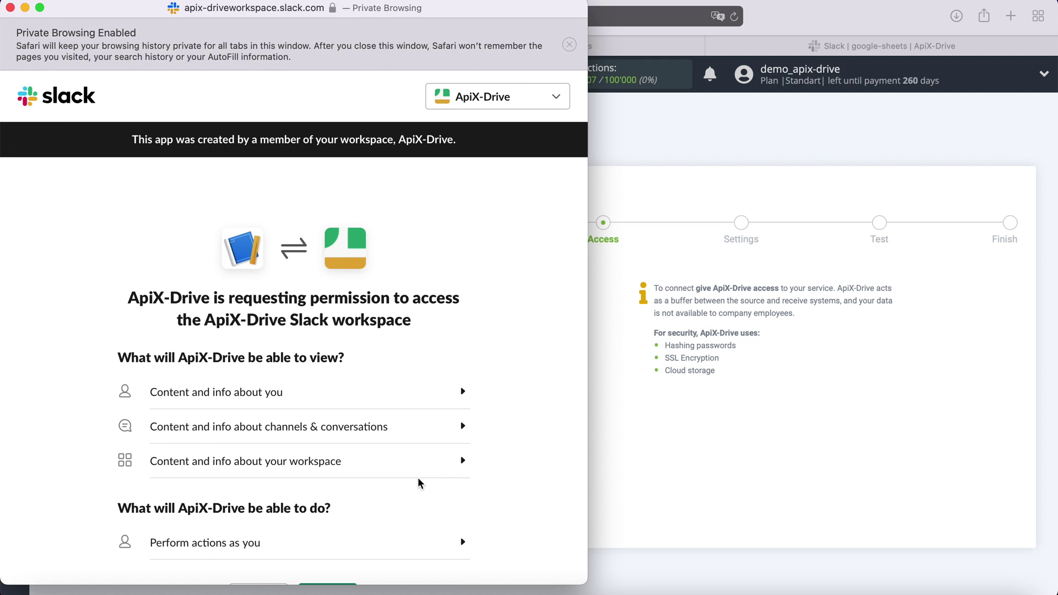
scroll(418, 483, down, 3)
click(345, 495)
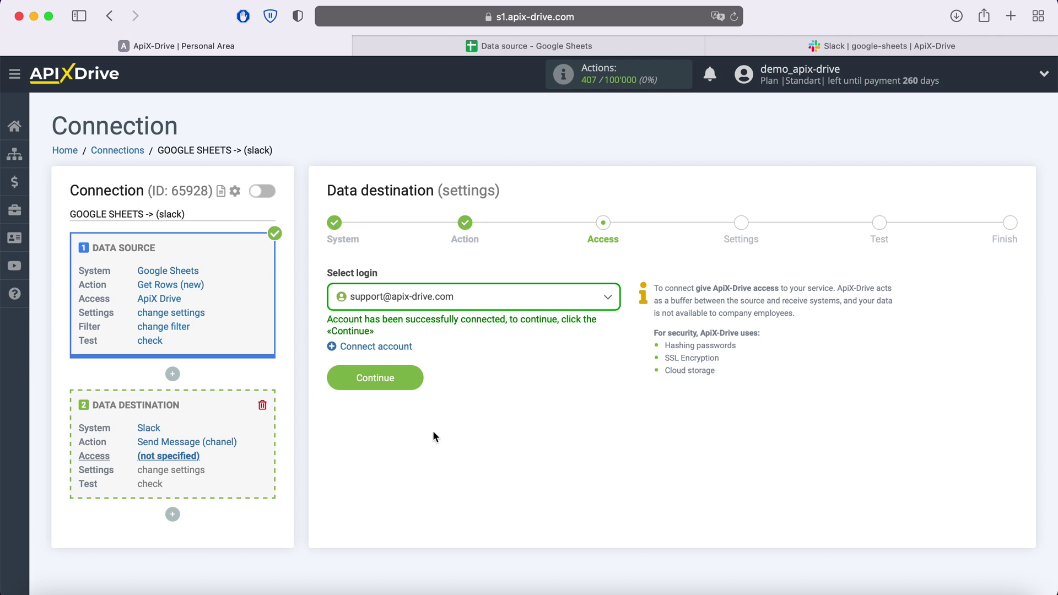
Keep the new Slack login and choose google-sheets as the target channel.
click(545, 301)
click(447, 387)
click(415, 379)
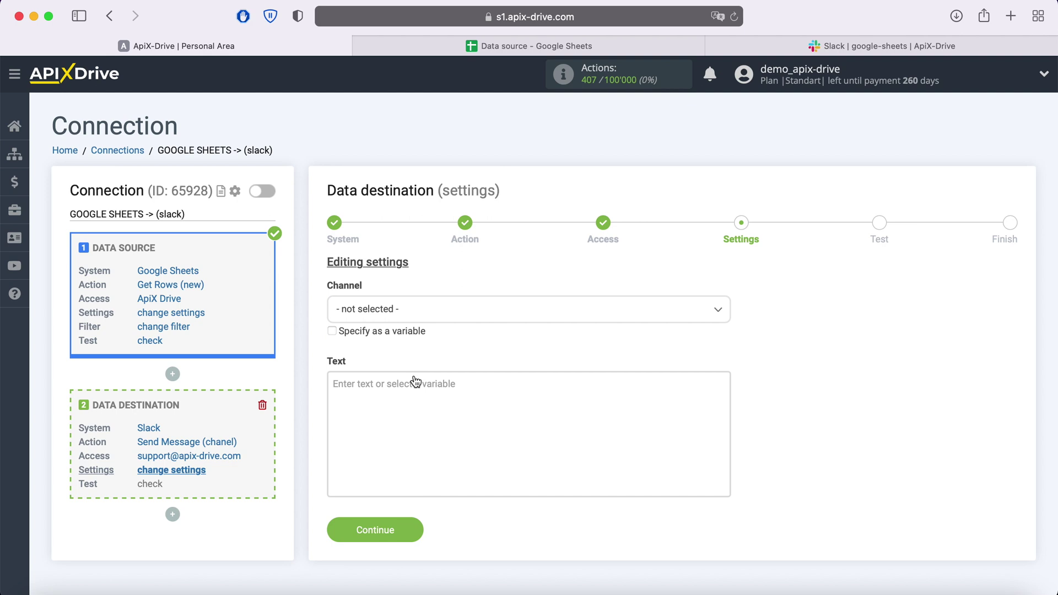
click(411, 312)
click(391, 403)
Insert the Column A date and Column B time into the message text.
click(375, 385)
scroll(571, 383, down, 5)
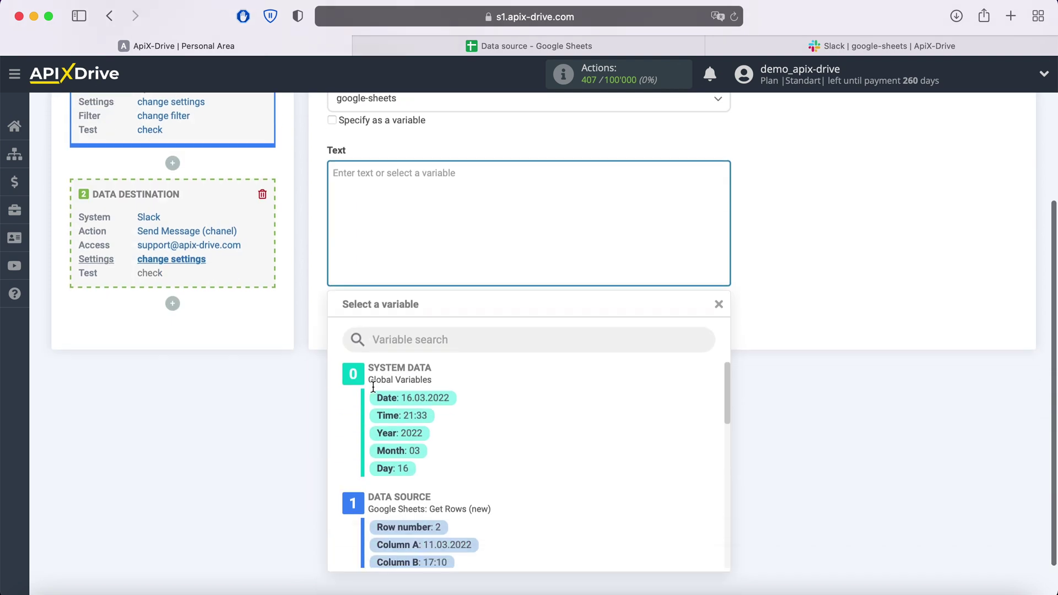
scroll(572, 384, down, 2)
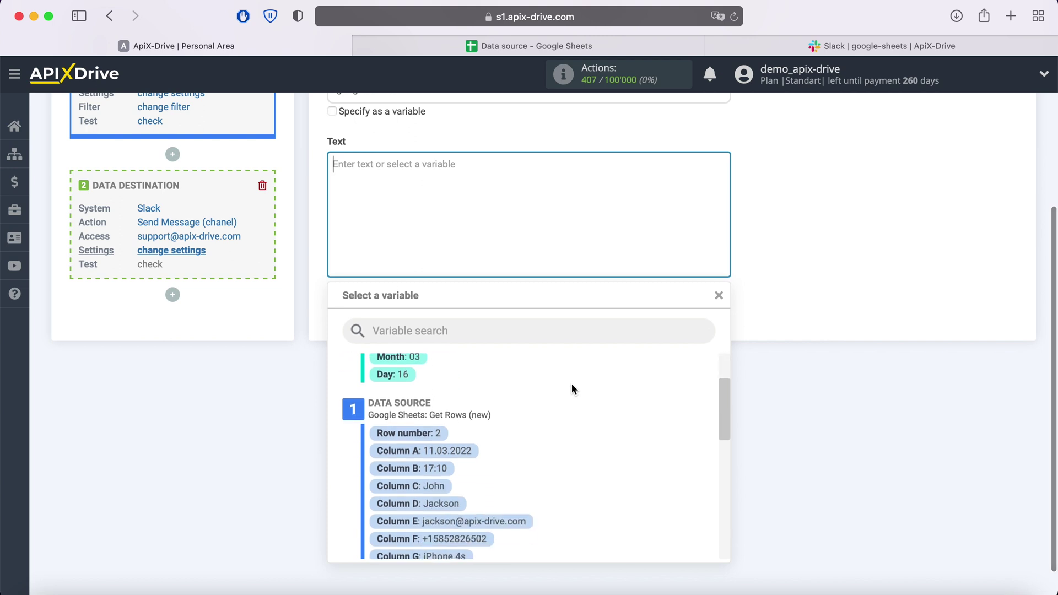
click(470, 450)
click(557, 173)
click(434, 468)
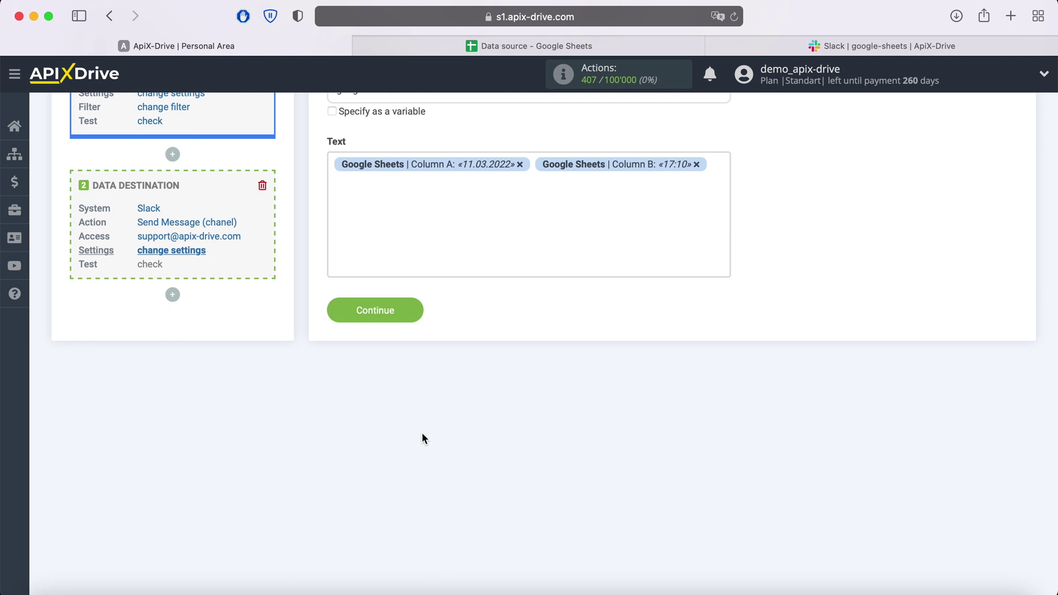
Add a 'New row' heading and a Name line with Columns C and D.
click(332, 168)
text(New)
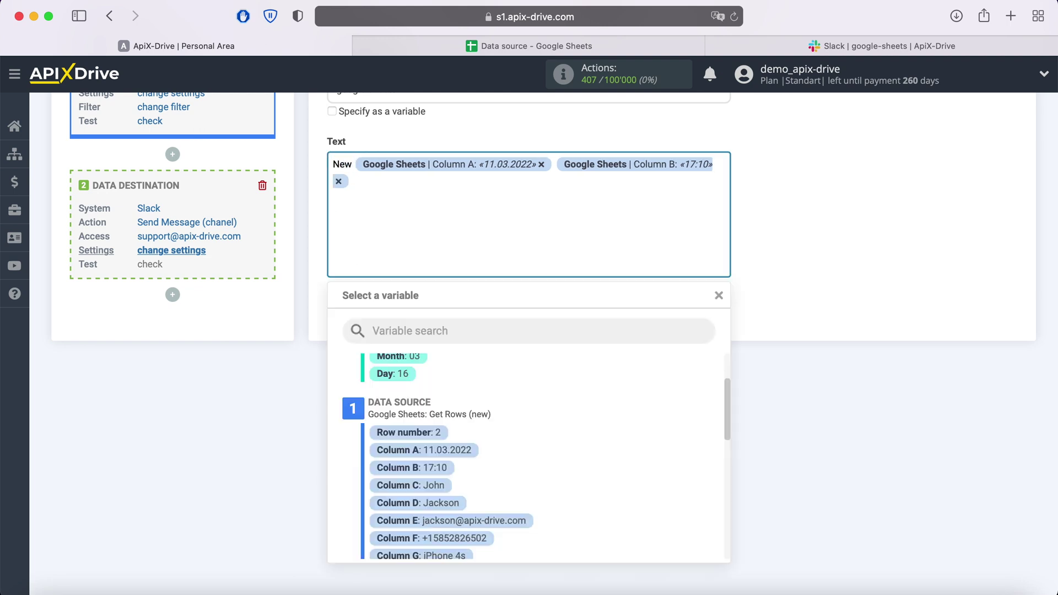
text( row)
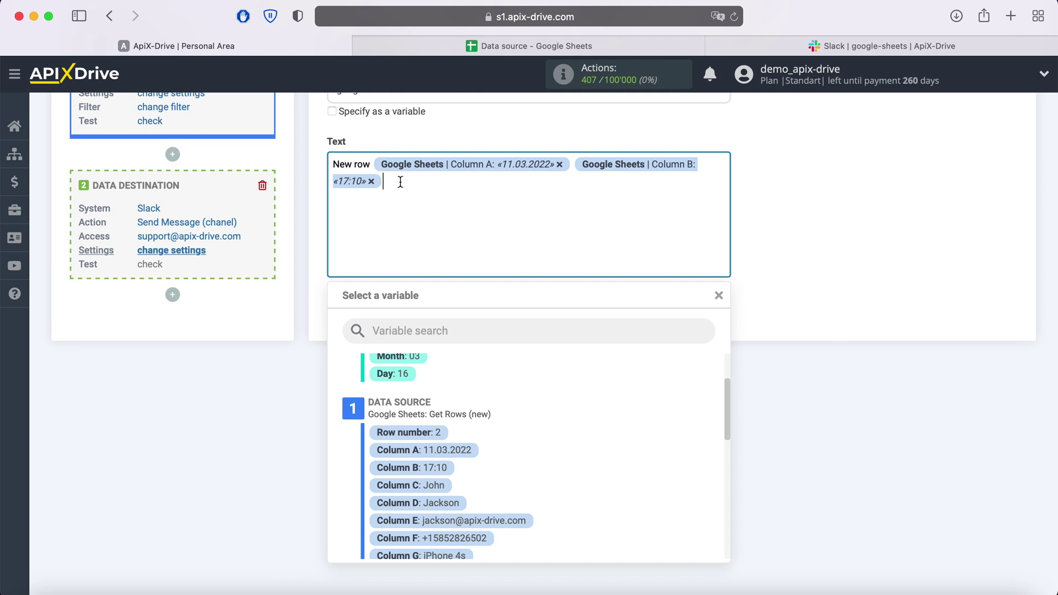
key(Return)
text(Name)
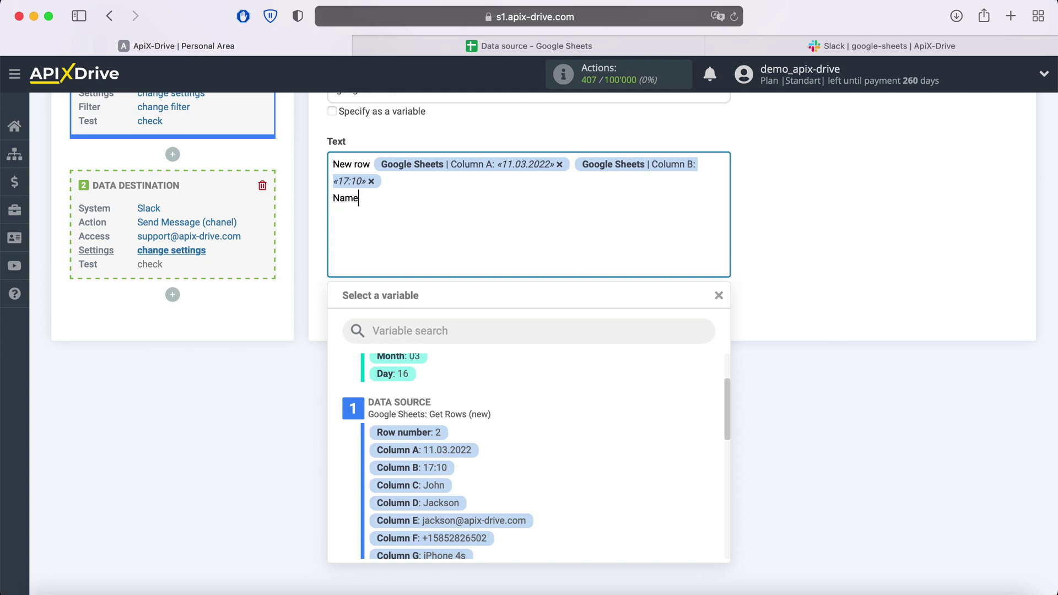
click(417, 482)
click(546, 199)
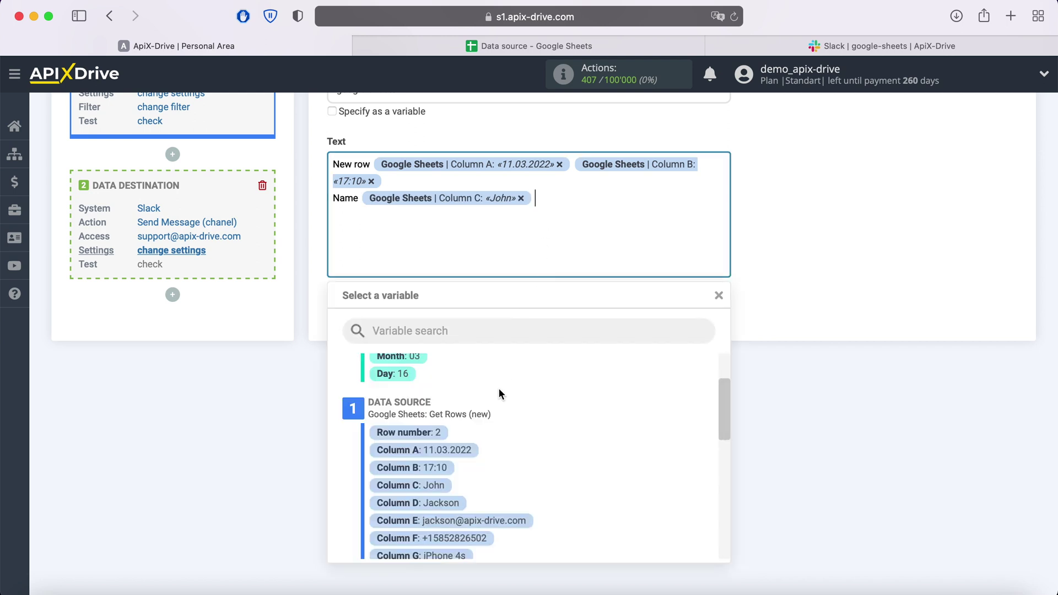
click(439, 503)
Add an Email line with Column E and a Phone line with Column F.
key(Return)
text(Email)
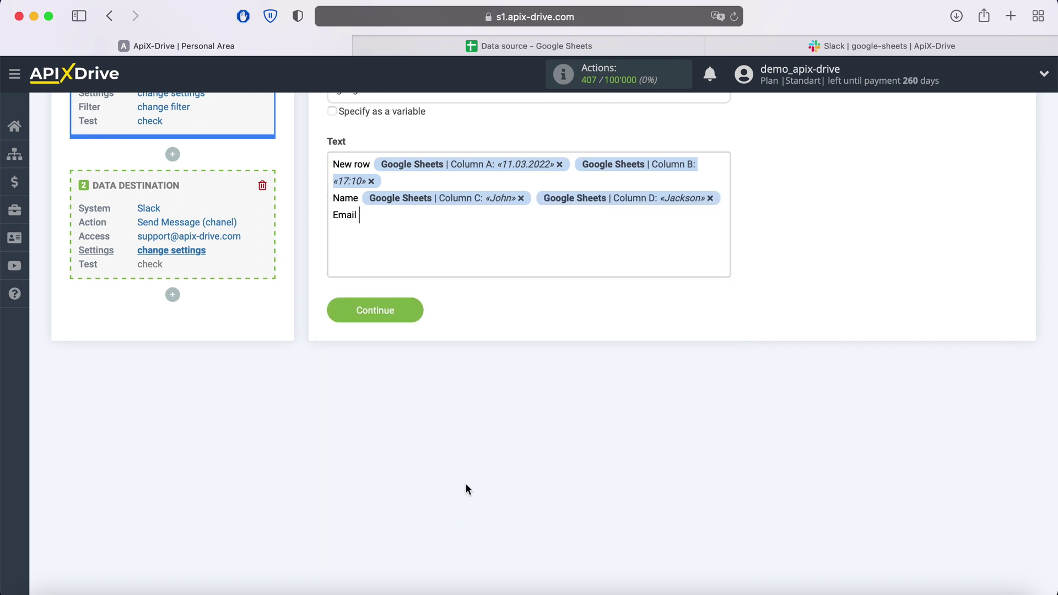
click(395, 217)
click(515, 514)
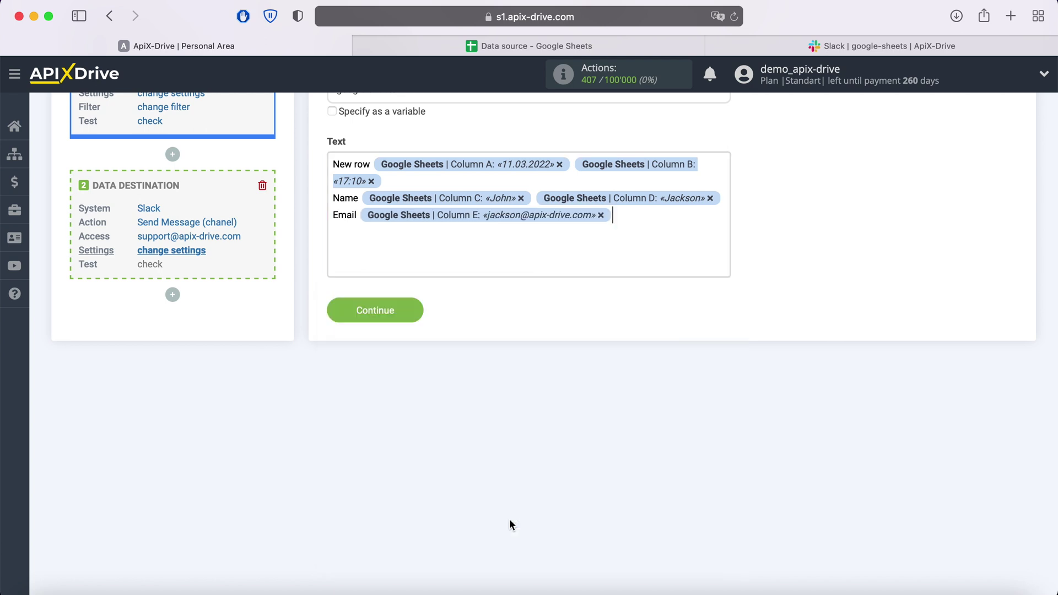
key(Return)
text(Phone)
click(398, 238)
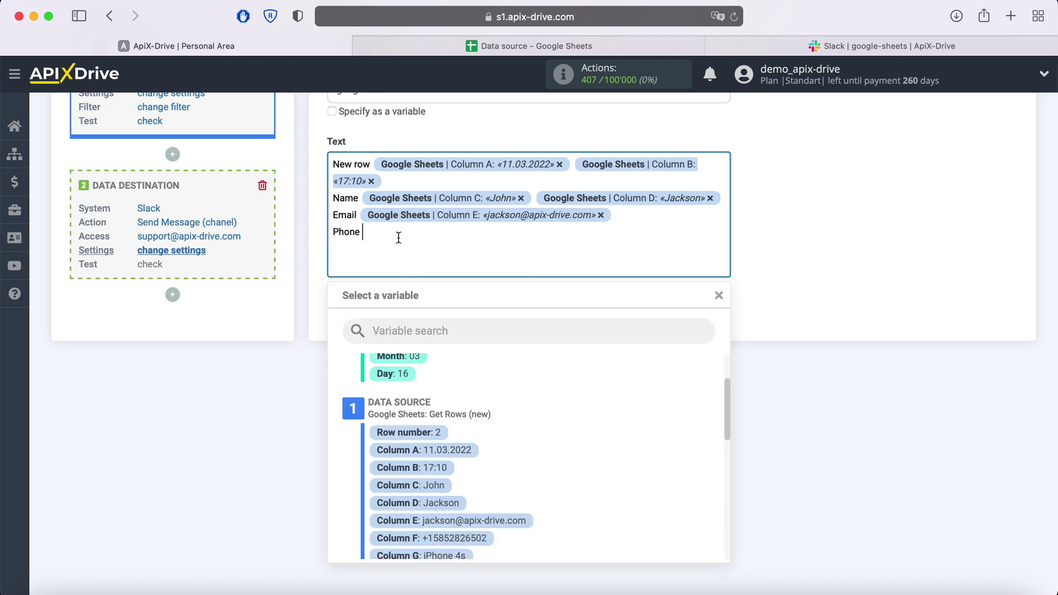
click(470, 539)
Add a Product line with Column G and a Price line with Column I.
key(Return)
text(Prod)
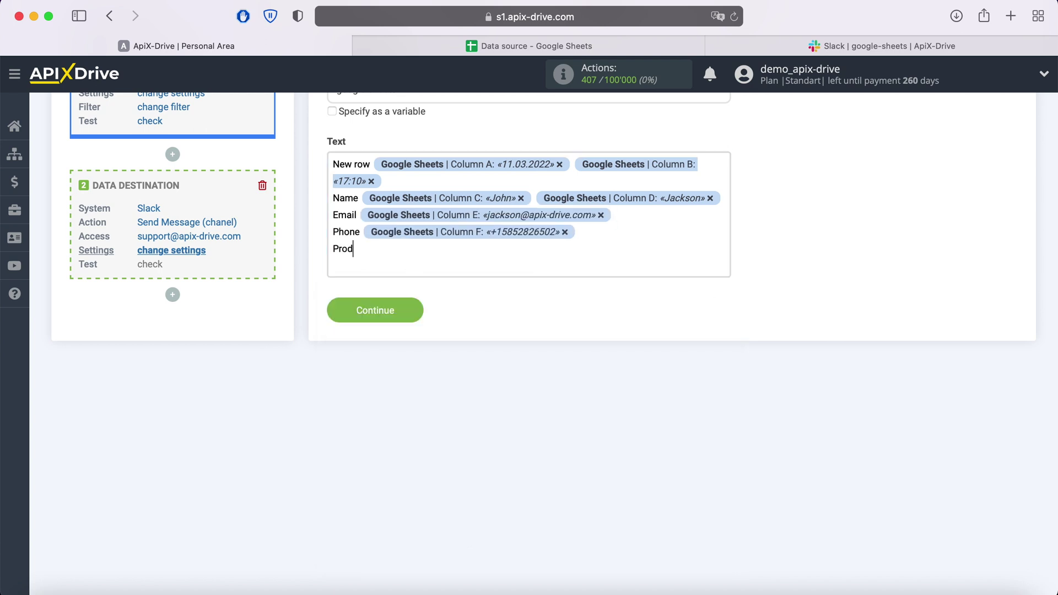
text(uct)
click(414, 249)
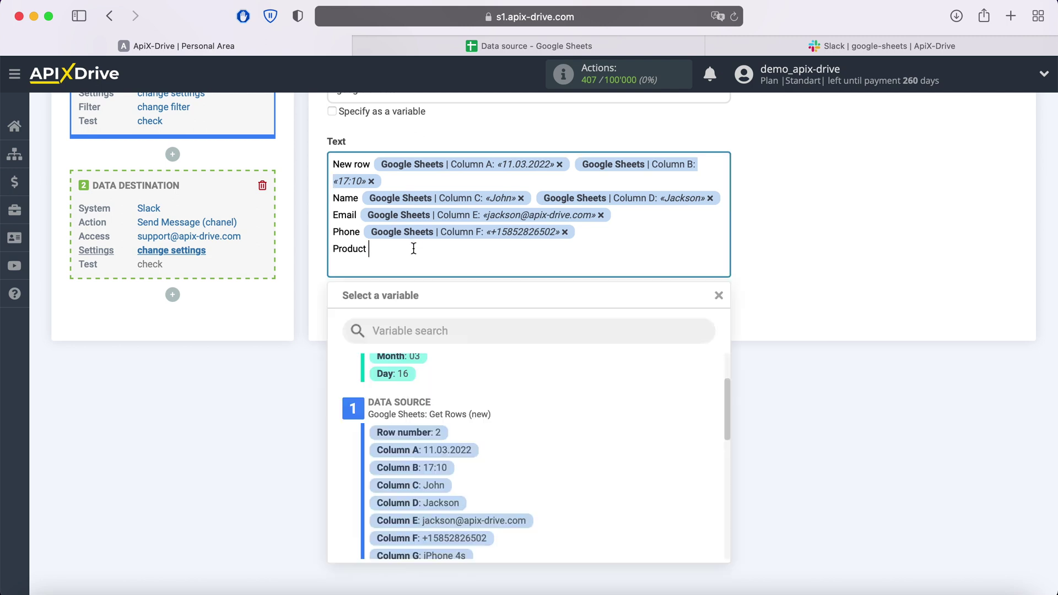
scroll(480, 552, down, 1)
click(461, 544)
key(Return)
text(Price)
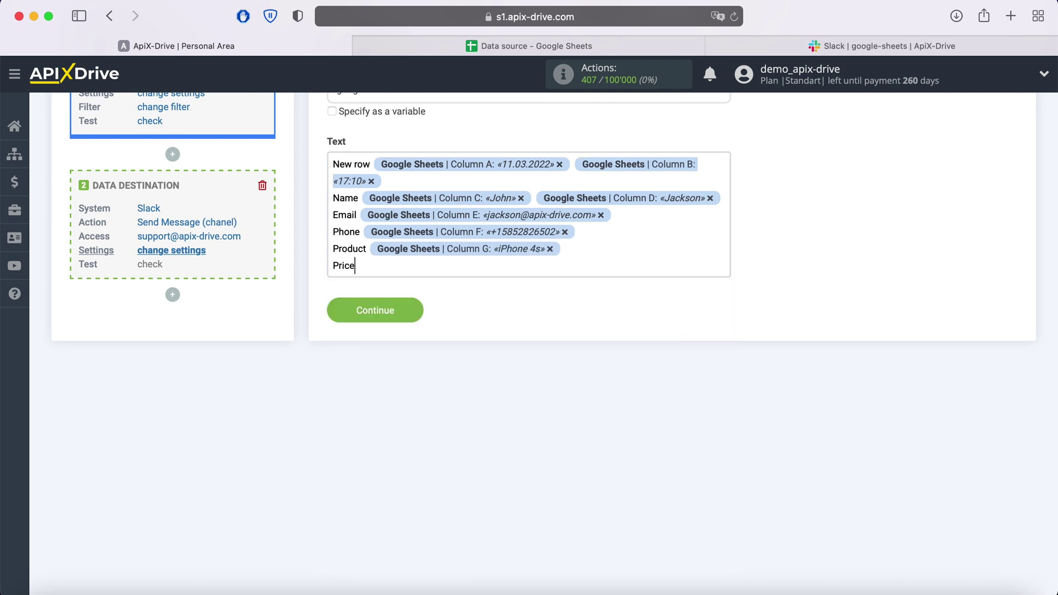
click(478, 271)
scroll(561, 496, down, 1)
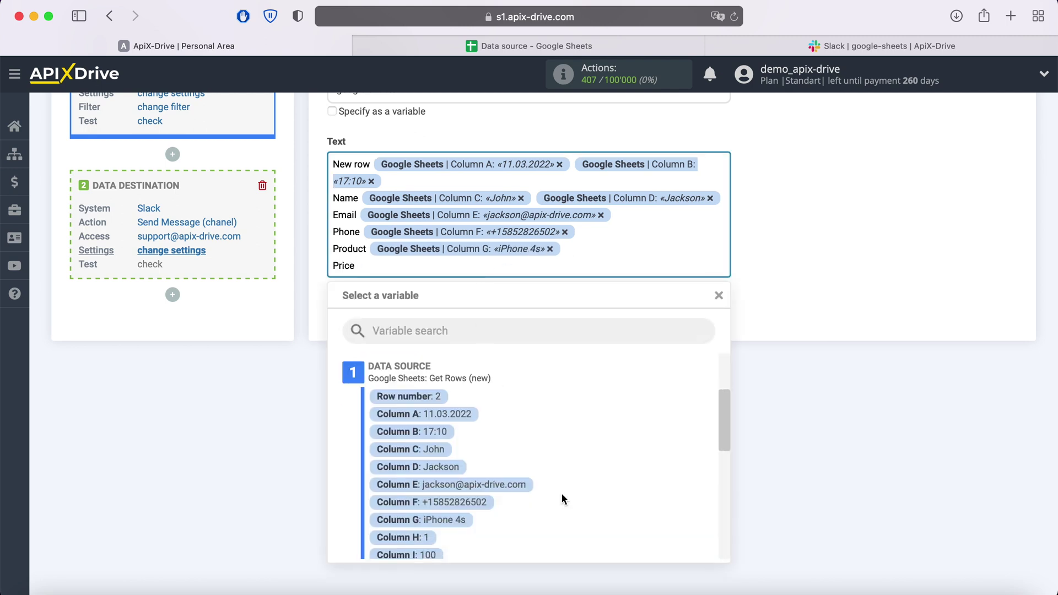
click(433, 554)
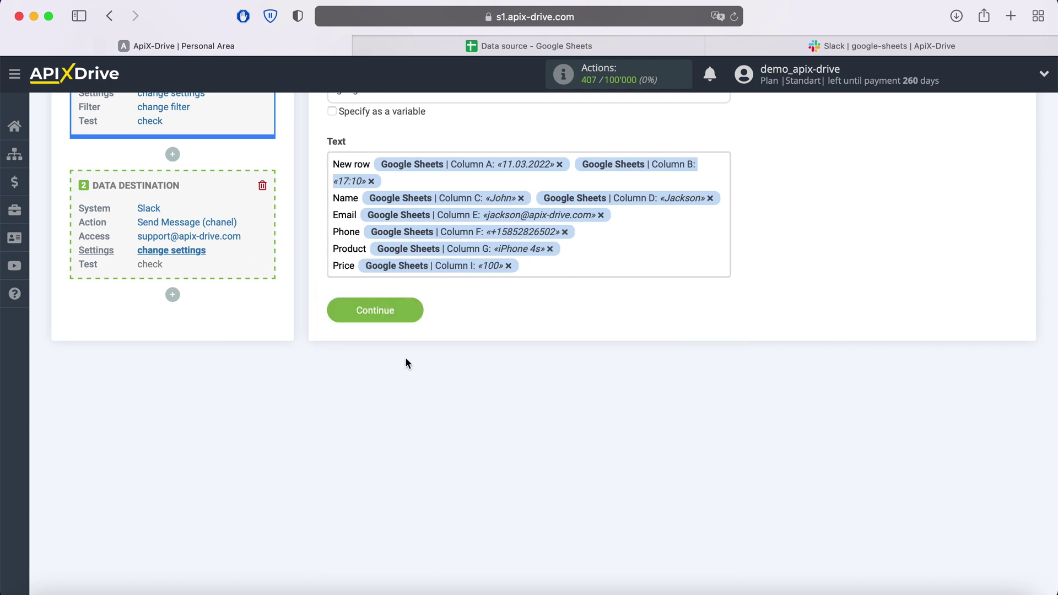
Send a test message to Slack and check it arrived in #google-sheets with iPhone 4s, price 100.
click(418, 310)
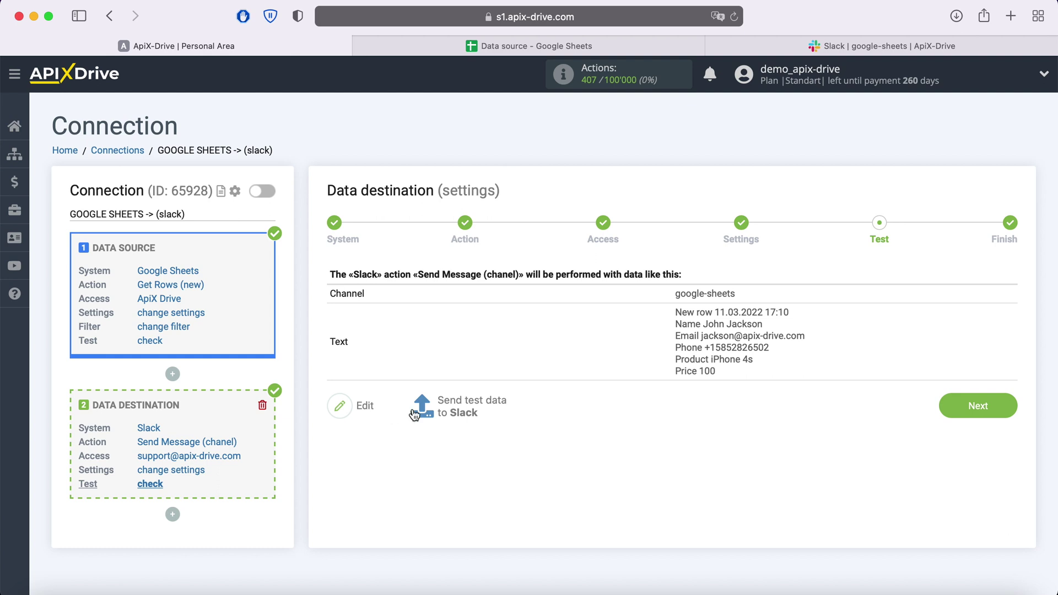
click(462, 410)
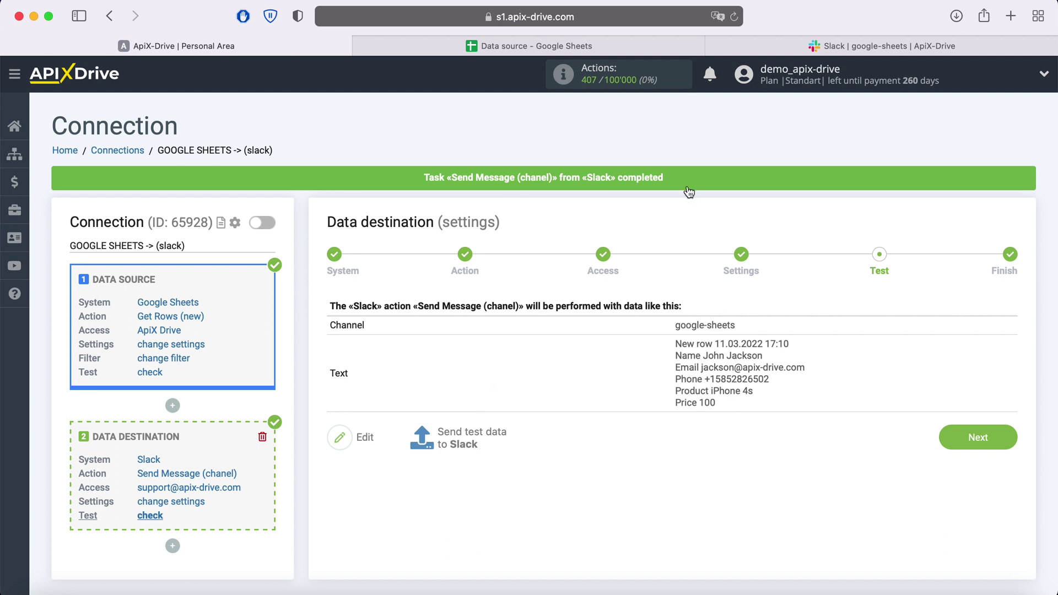
click(816, 46)
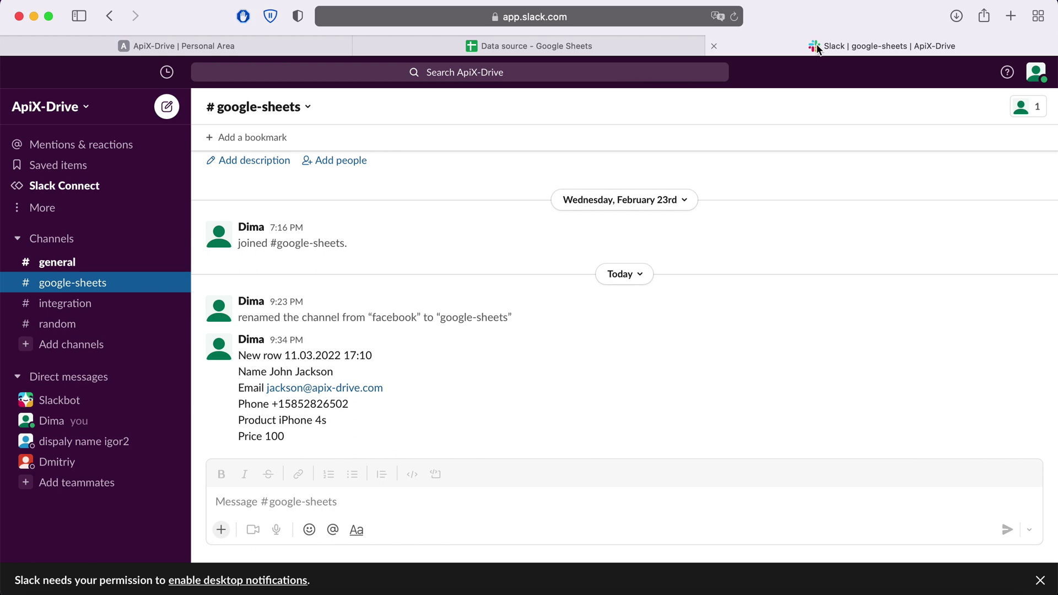
Complete the Slack destination setup and enable auto-update on the Finish step.
click(277, 44)
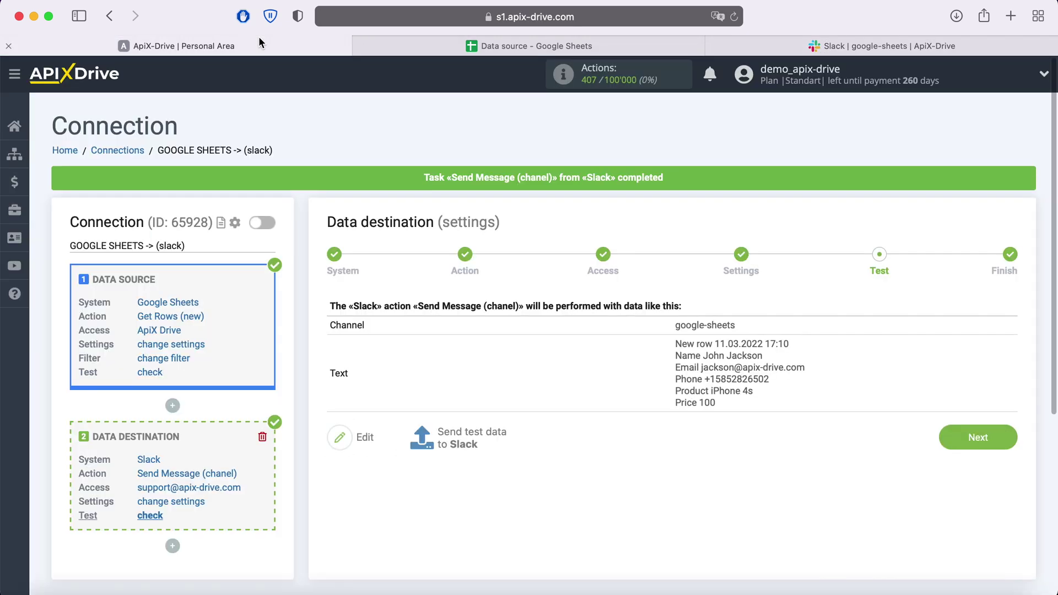
click(1012, 444)
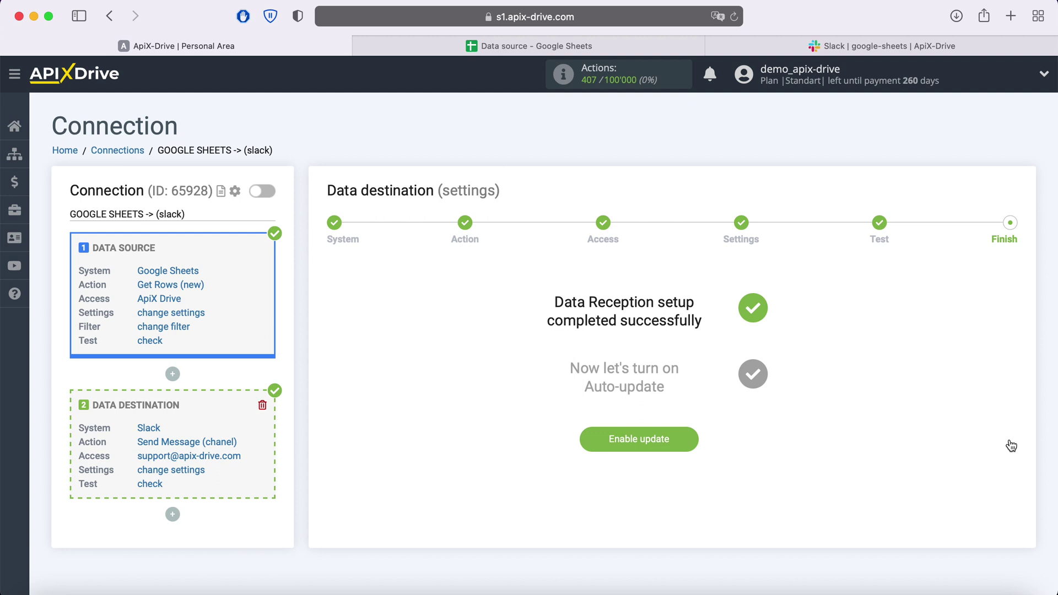
click(678, 444)
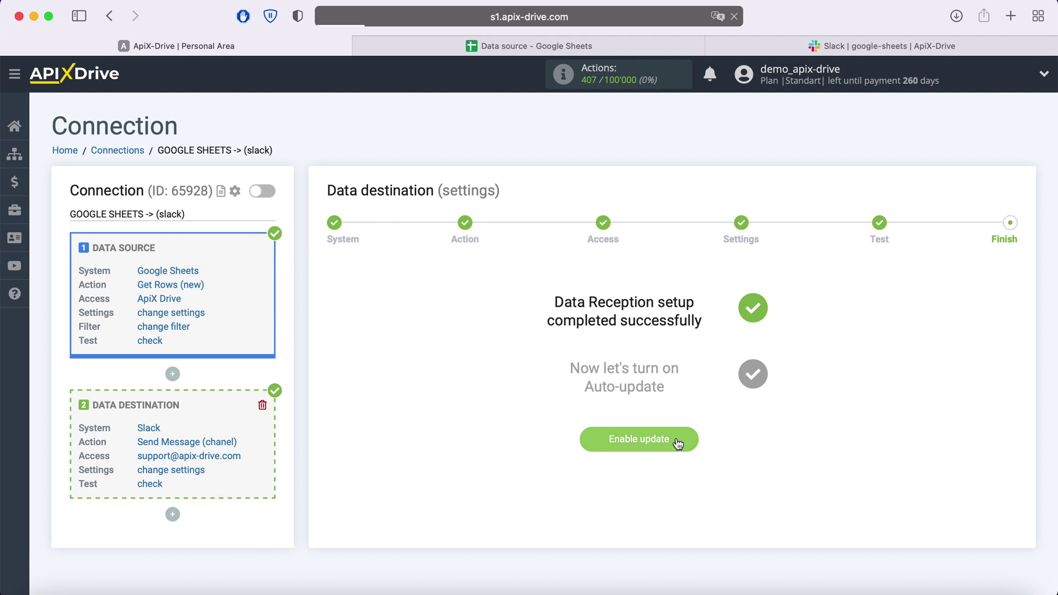
Change the GOOGLE SHEETS -> slack connection's update interval to 5 minutes and save.
click(1001, 239)
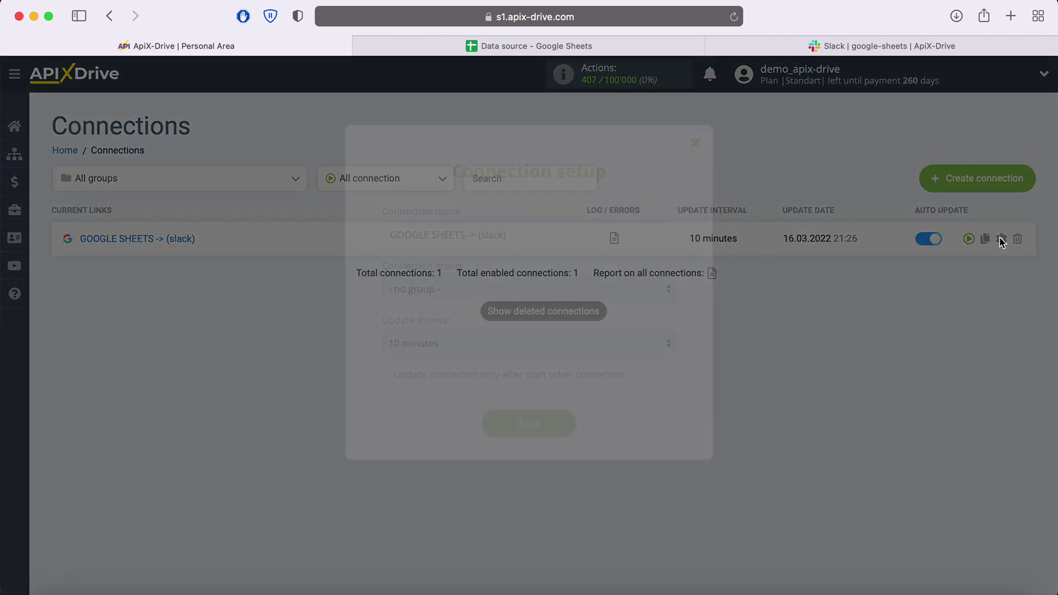
click(628, 342)
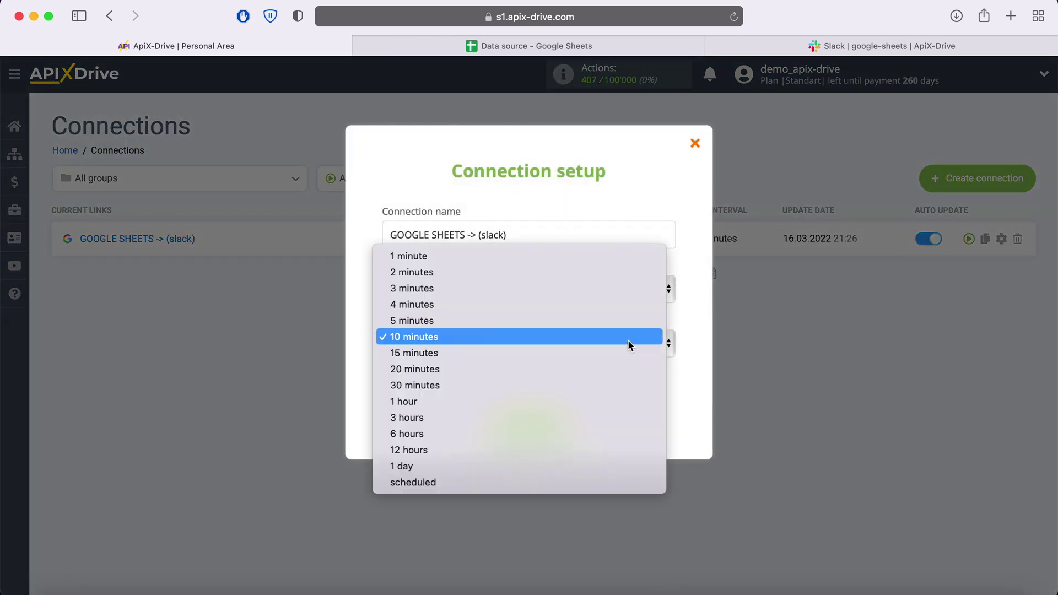
click(445, 324)
click(553, 419)
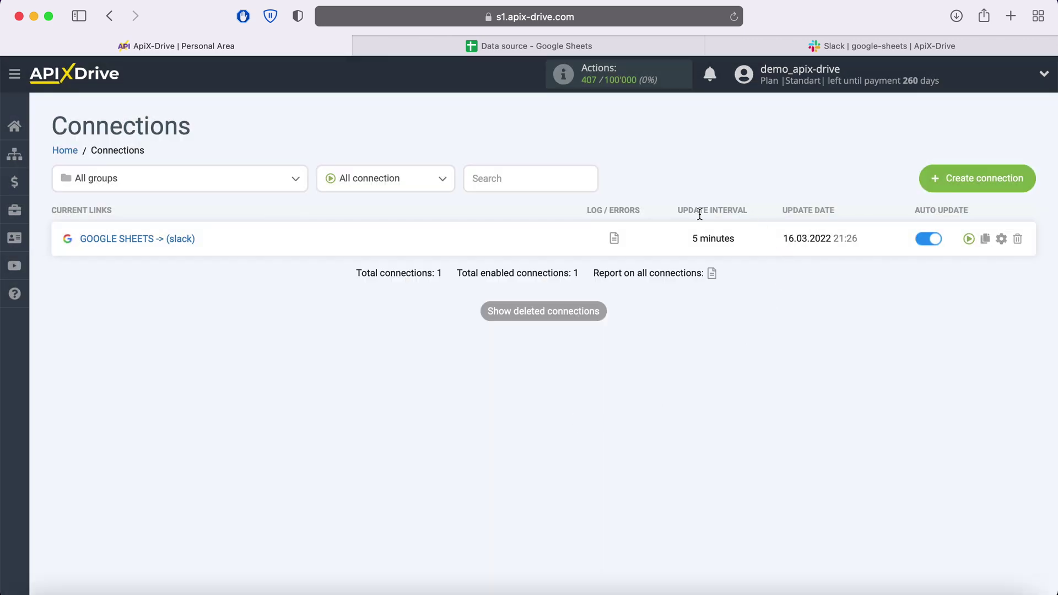